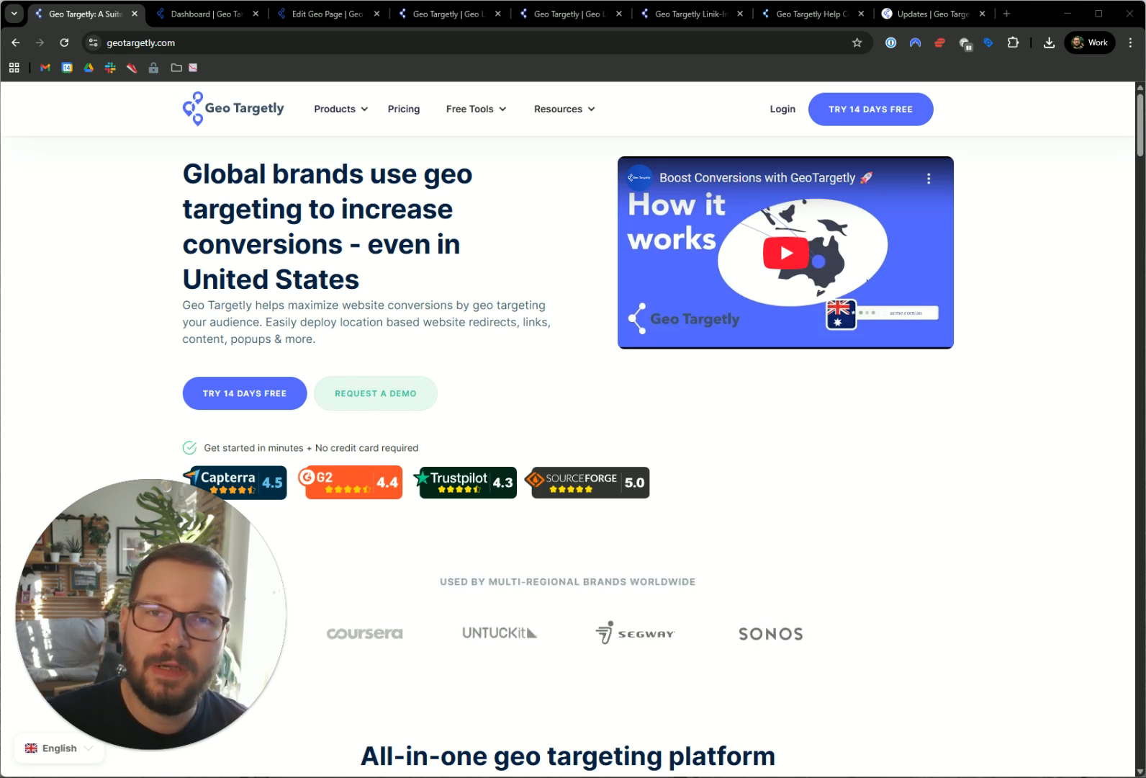
triple_click(327, 452)
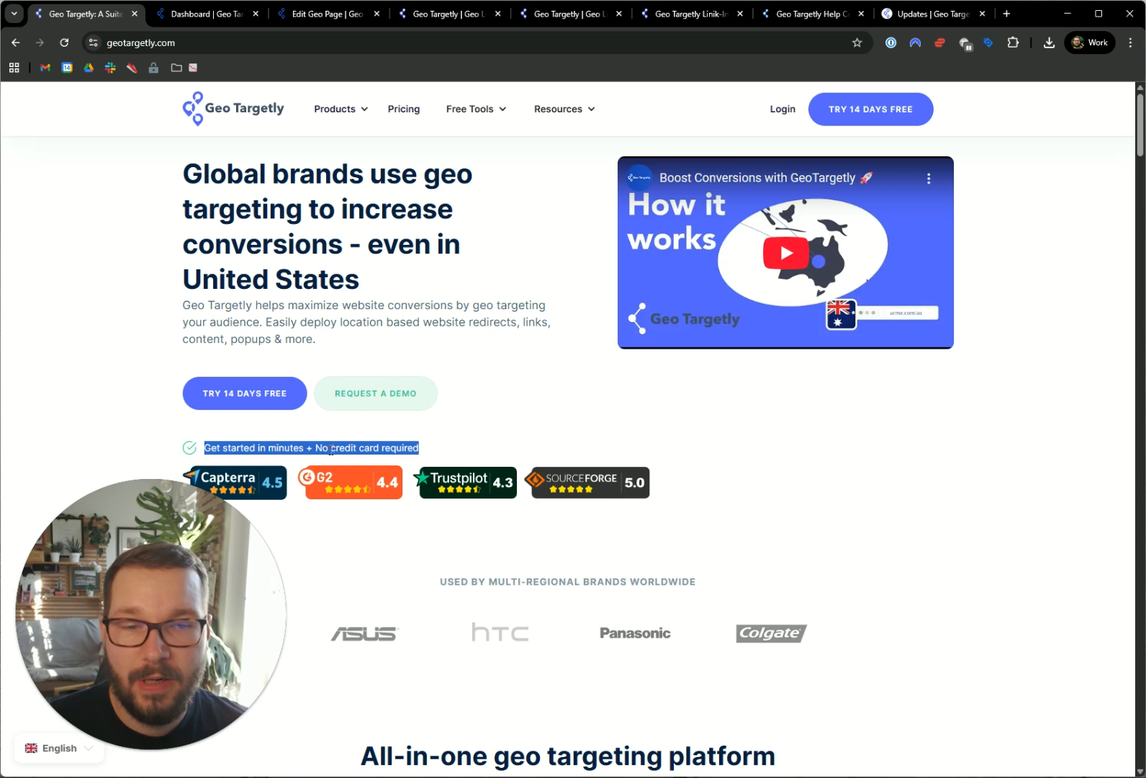
left_click(327, 452)
left_click(133, 750)
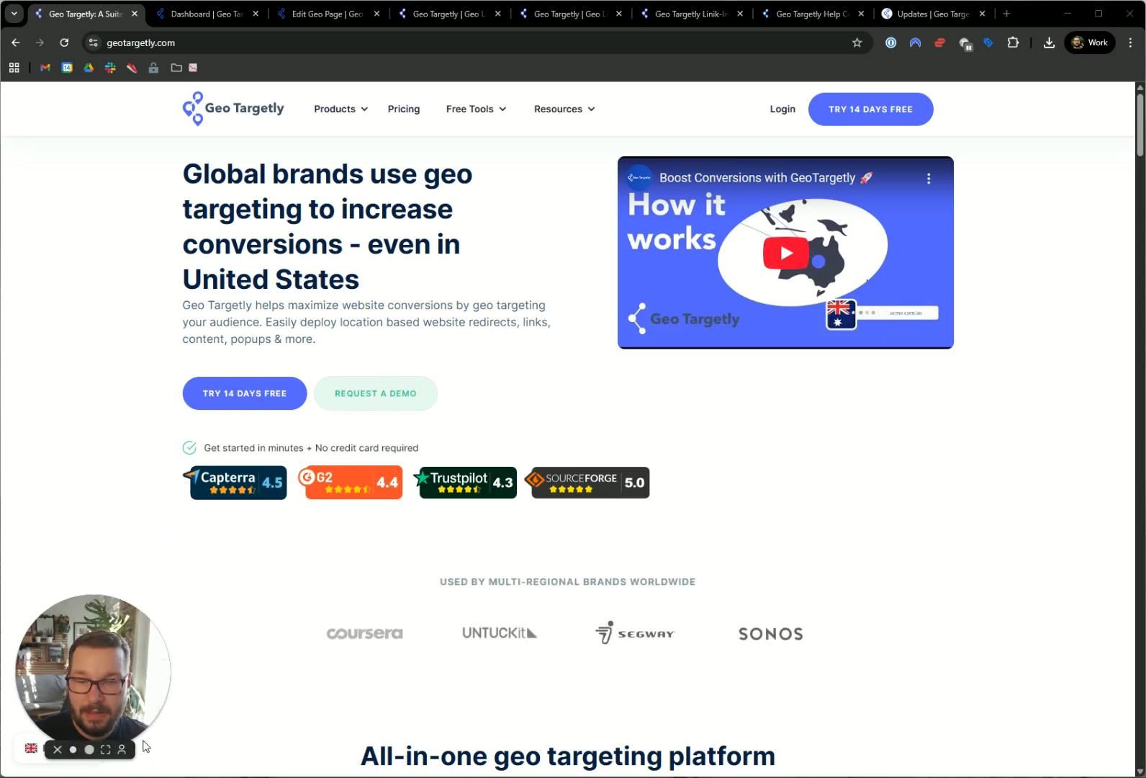
Go from the Geo Targetly website to the dashboard and on to the Geo Page editor for the link-in-bio page.
left_click(185, 14)
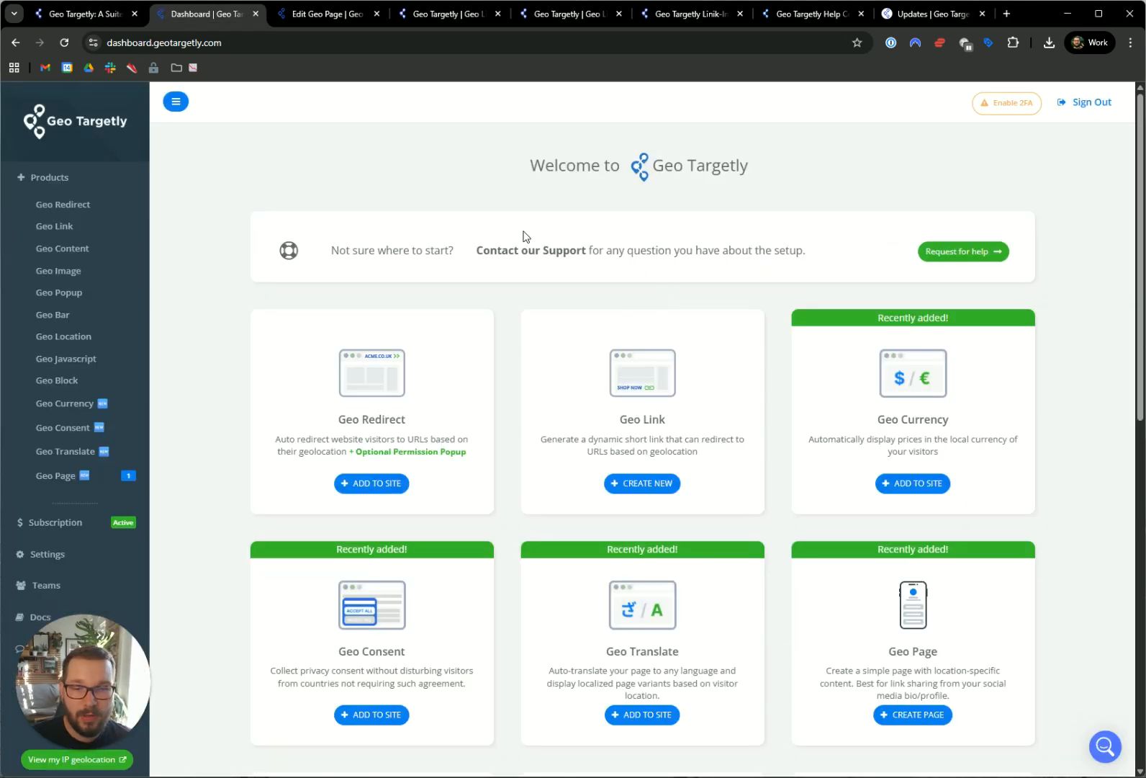
left_click_drag(96, 675, 87, 669)
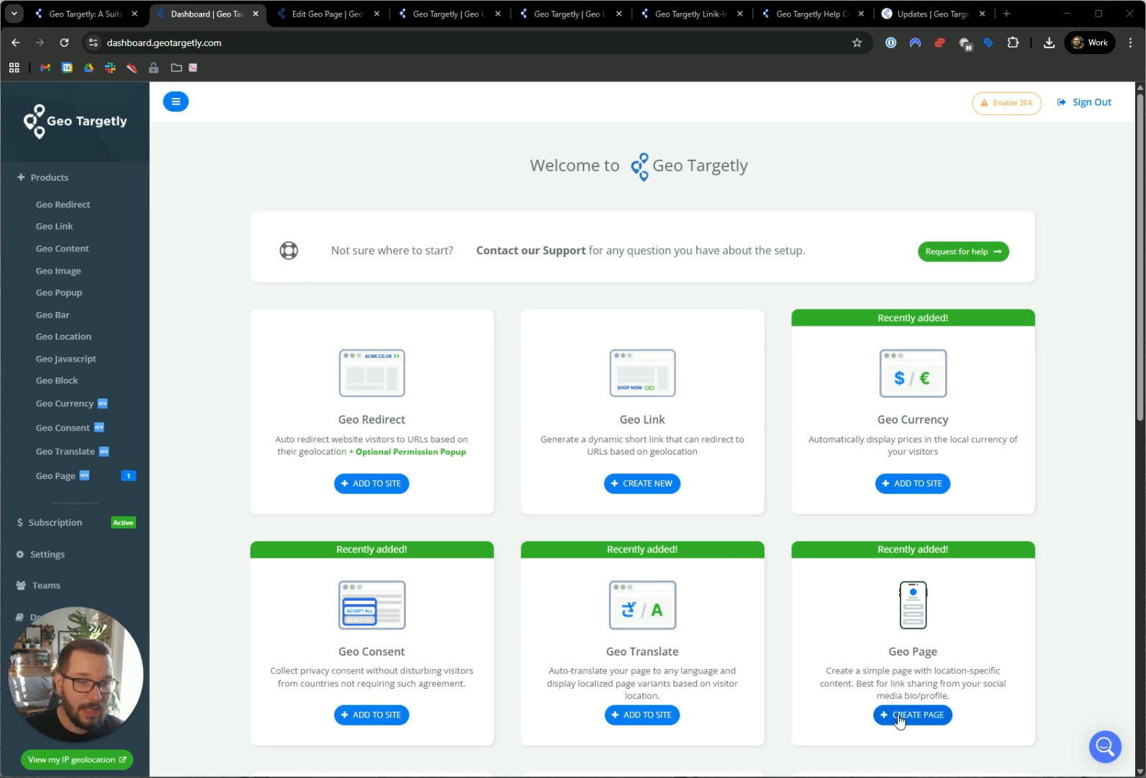
left_click(321, 20)
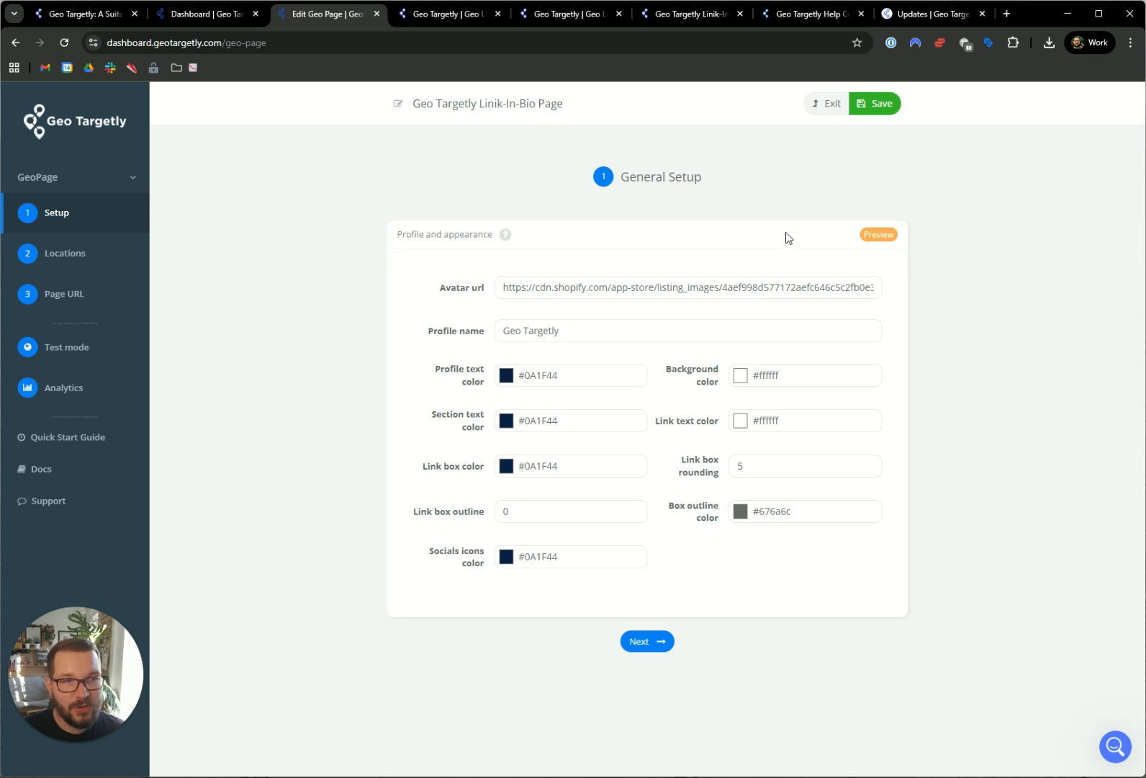
Show the page preview and set the profile text color to #000000.
left_click(875, 235)
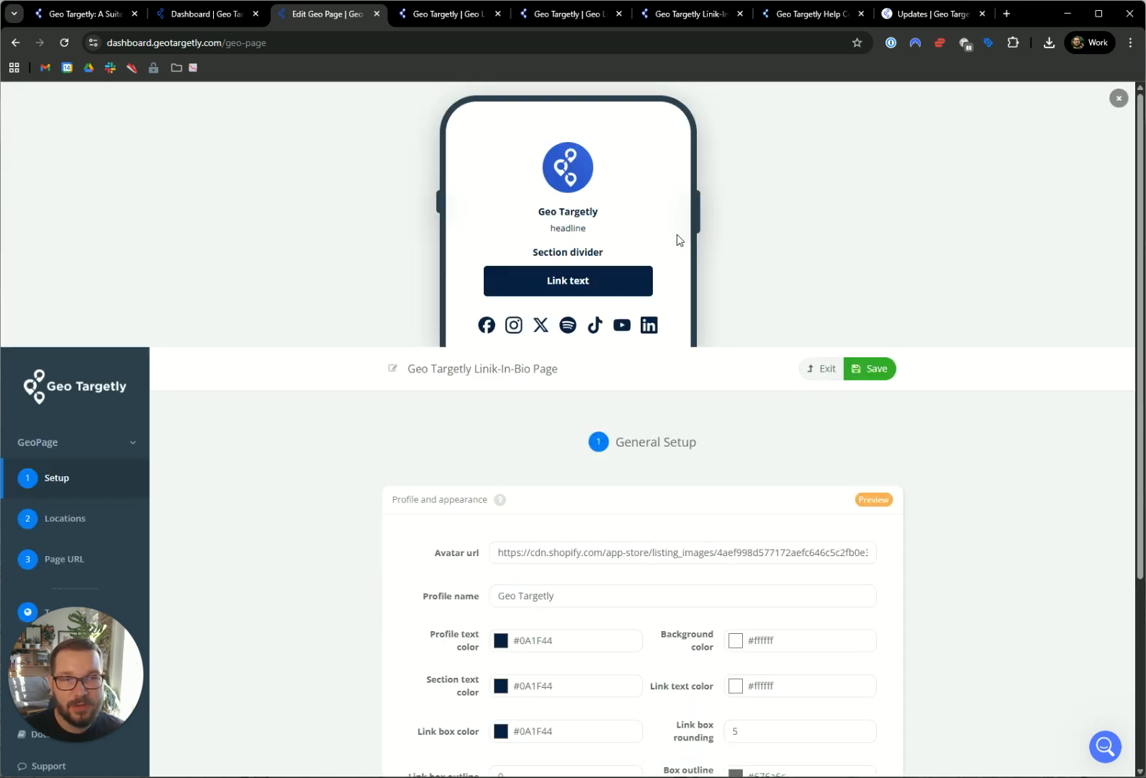
left_click(501, 641)
left_click(627, 663)
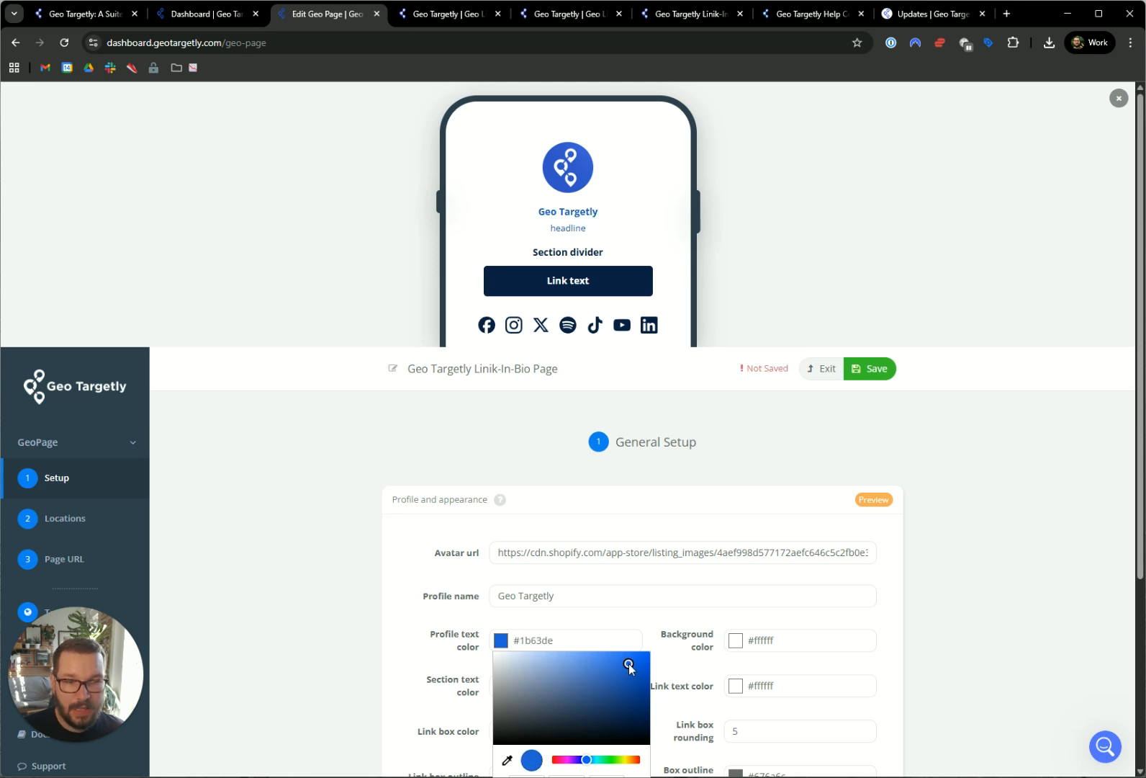
left_click_drag(586, 760, 567, 760)
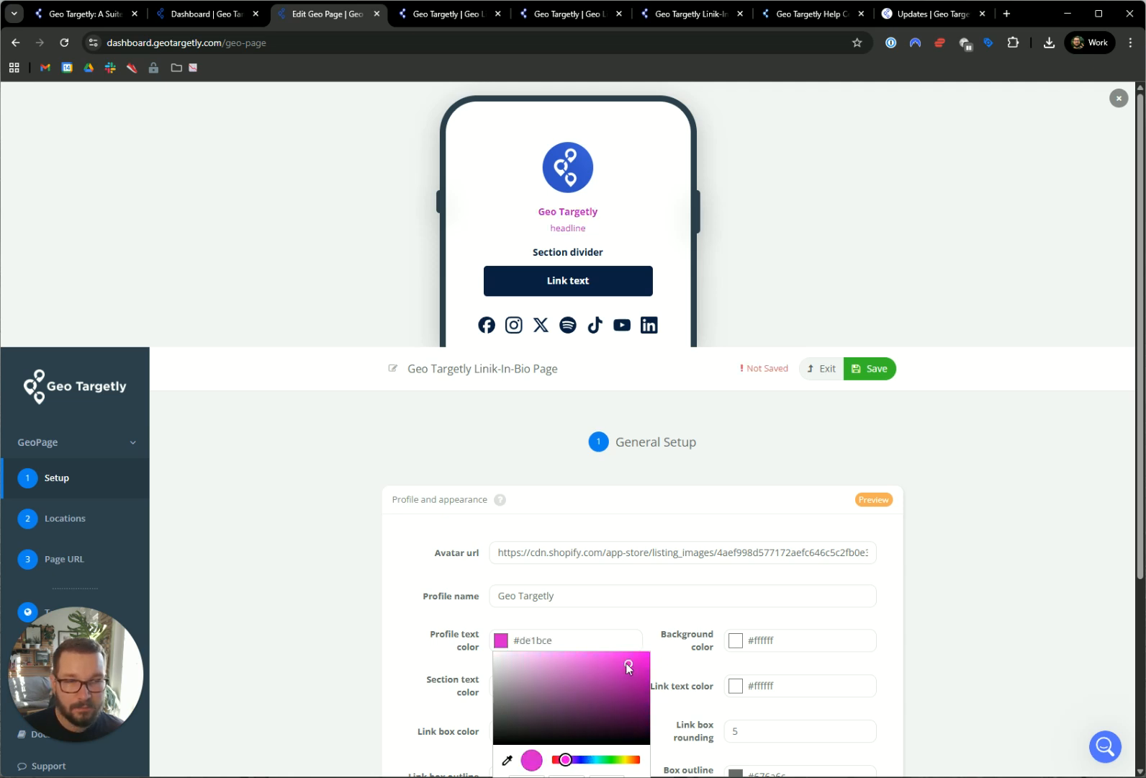
left_click_drag(627, 665, 490, 766)
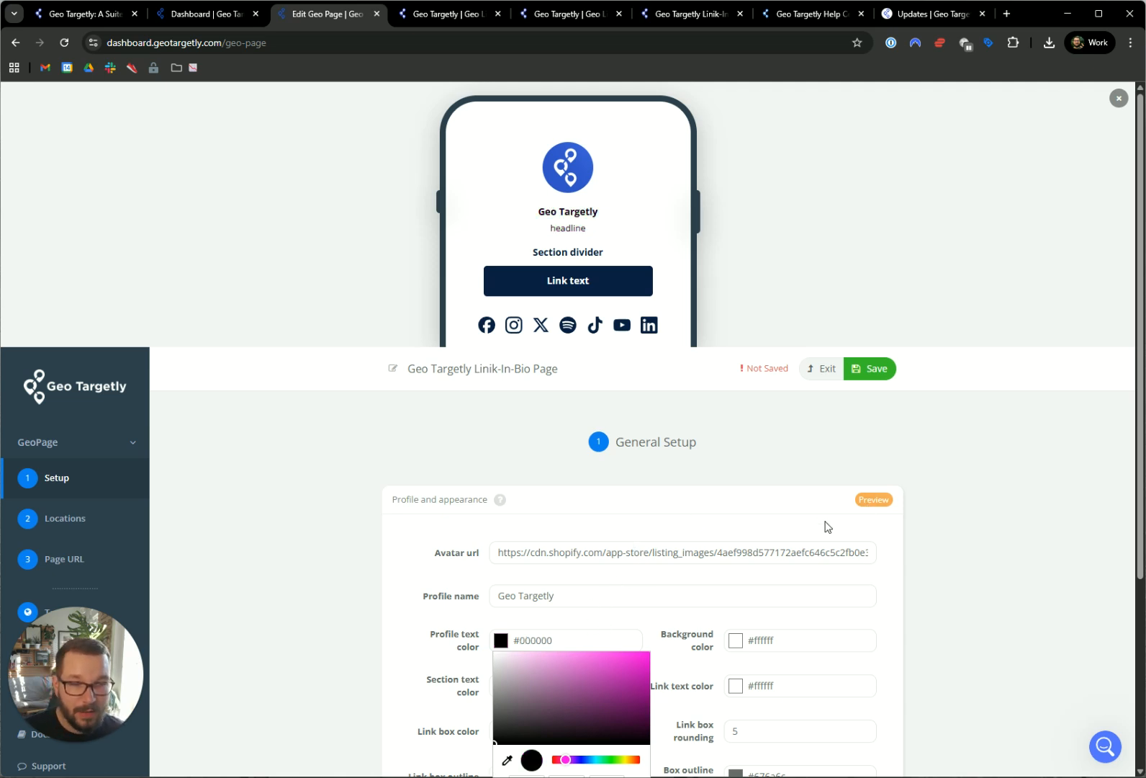
scroll(825, 526, "down", 2)
scroll(684, 440, "up", 3)
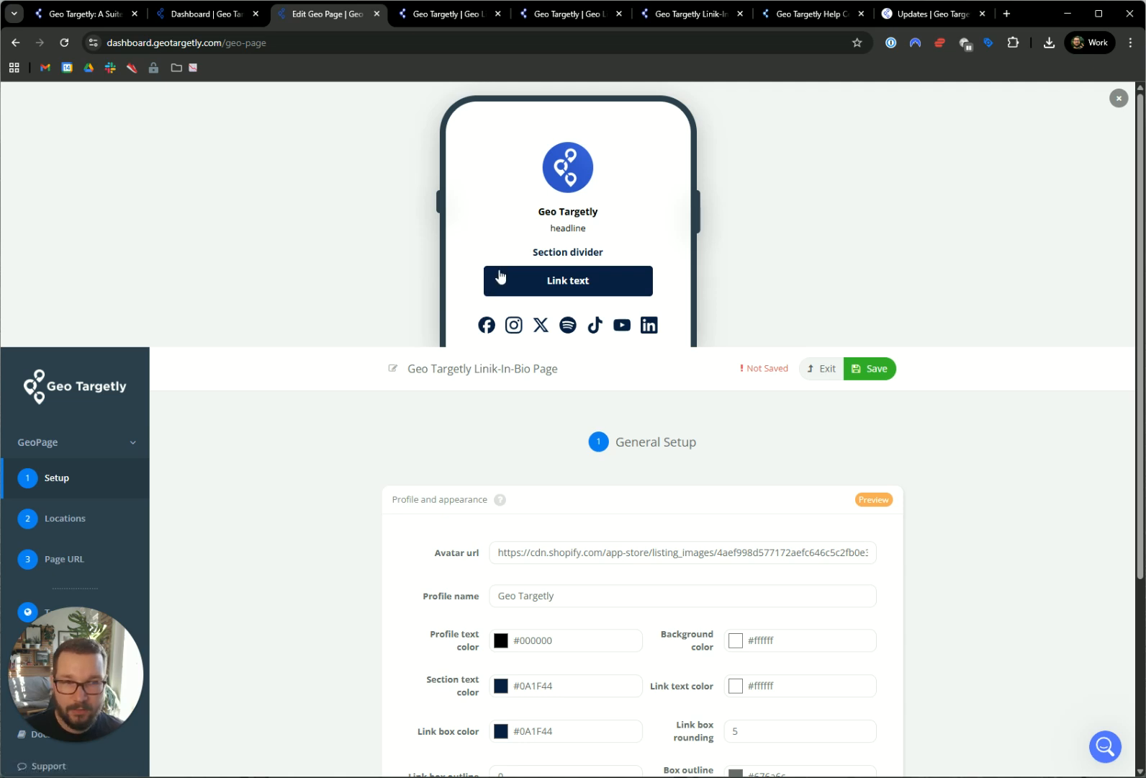
Continue to the location segments and expand the America segment's location rules.
scroll(658, 544, "down", 3)
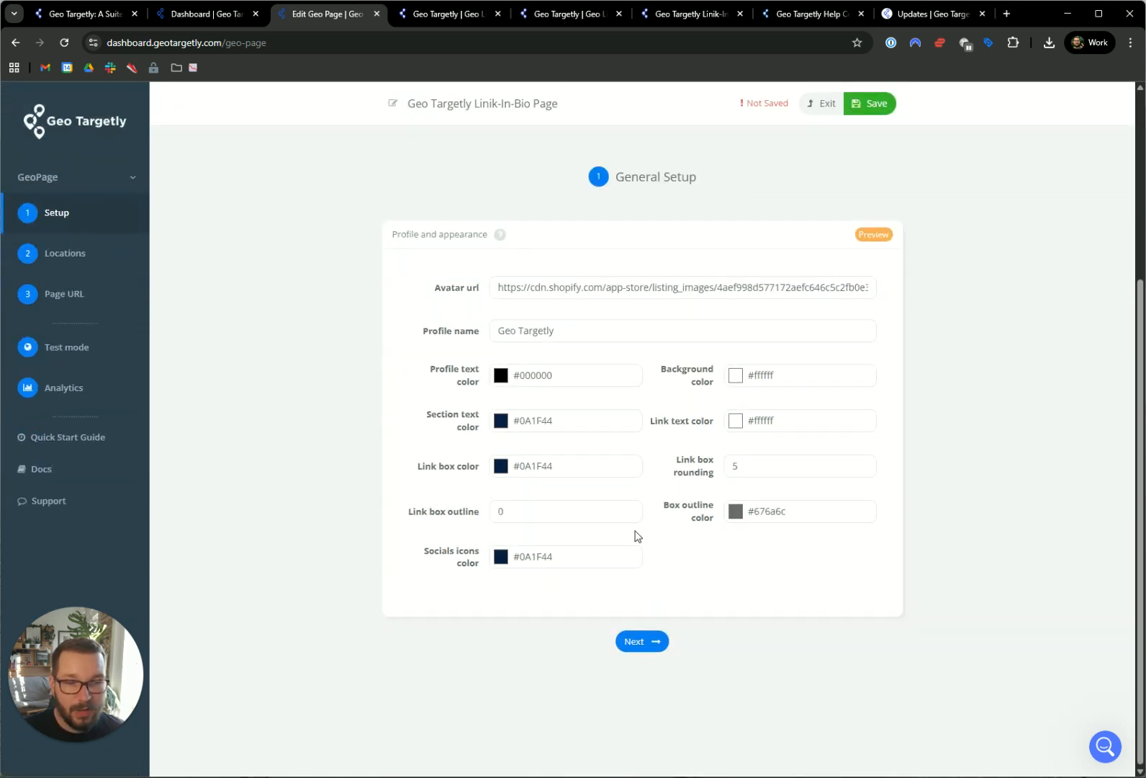
left_click(644, 644)
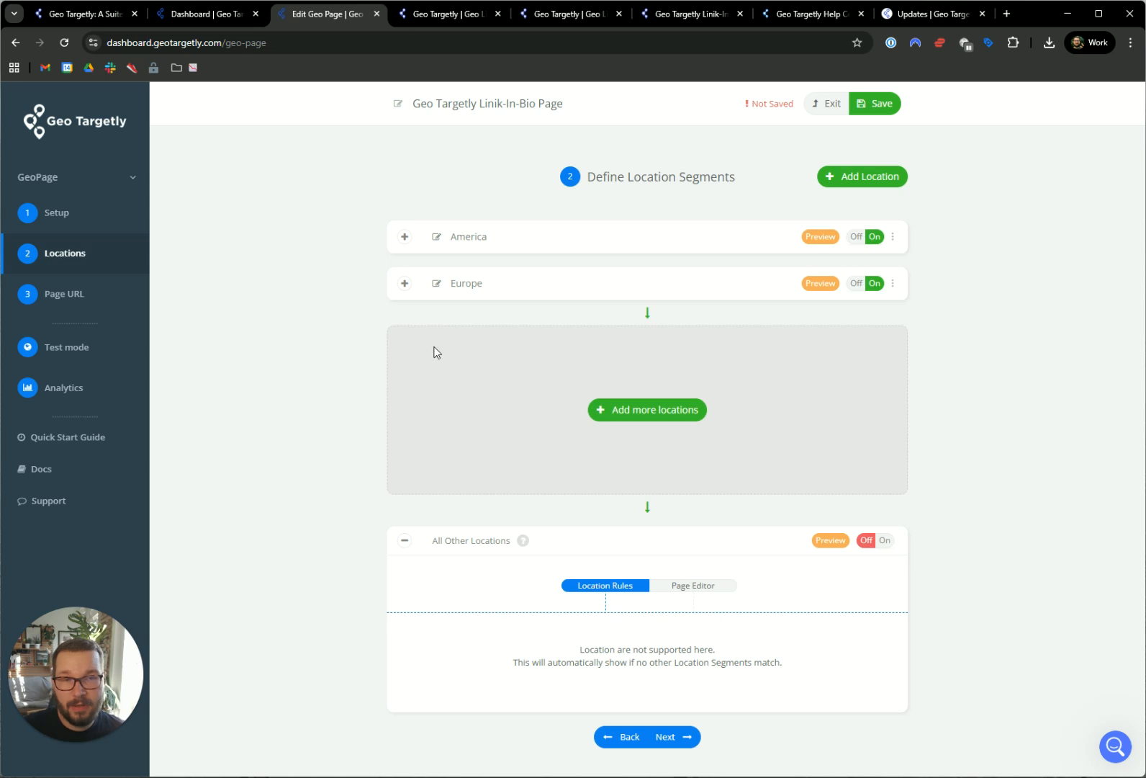
left_click(404, 237)
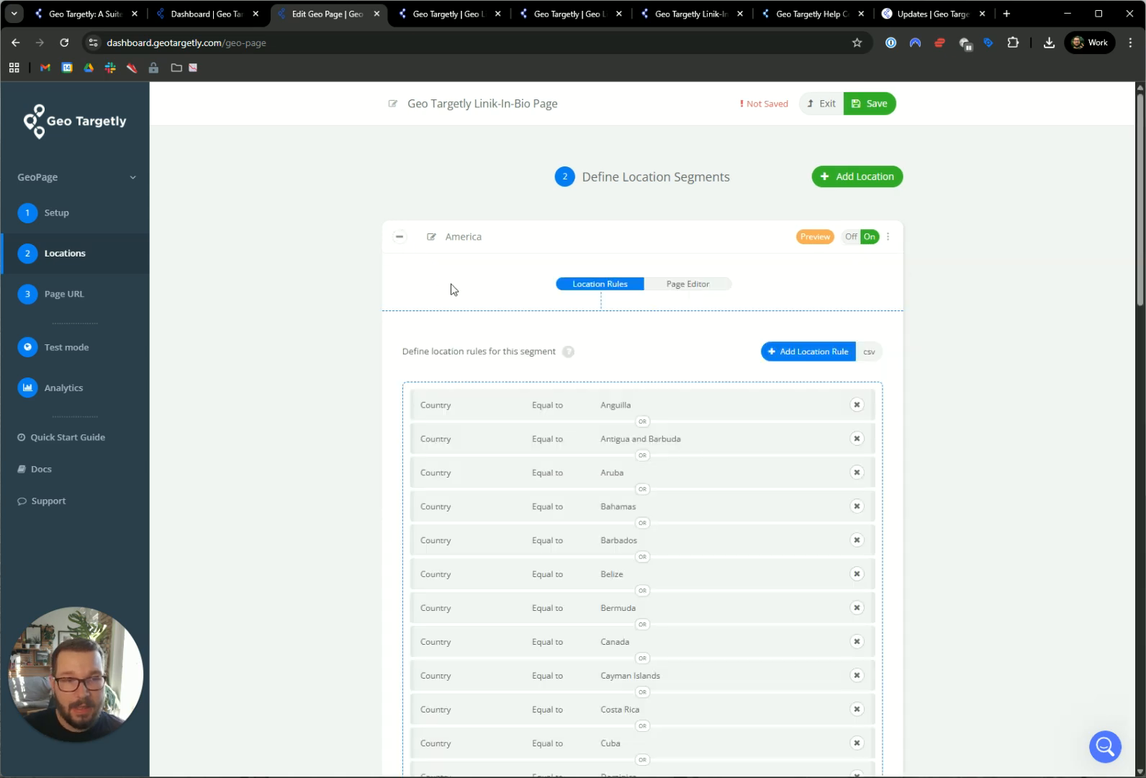
View the rule types available for a new America location rule, cancel without adding one, and collapse the segment.
left_click(824, 353)
left_click(592, 184)
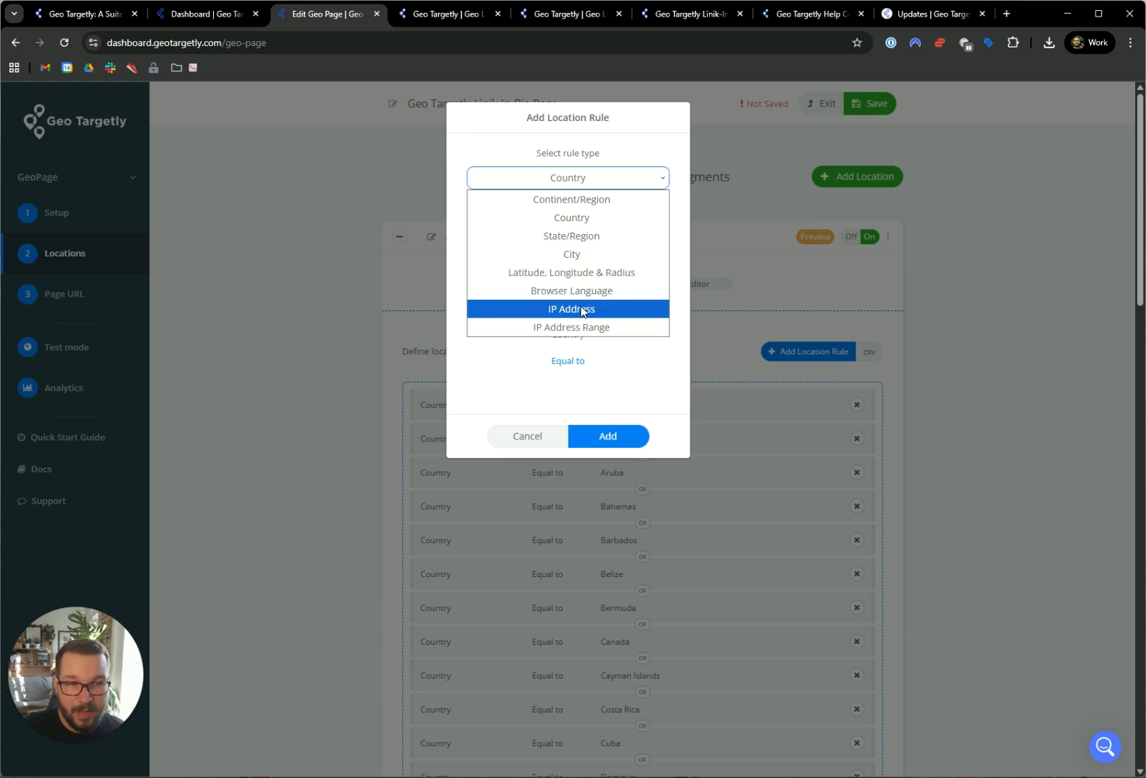
left_click(556, 430)
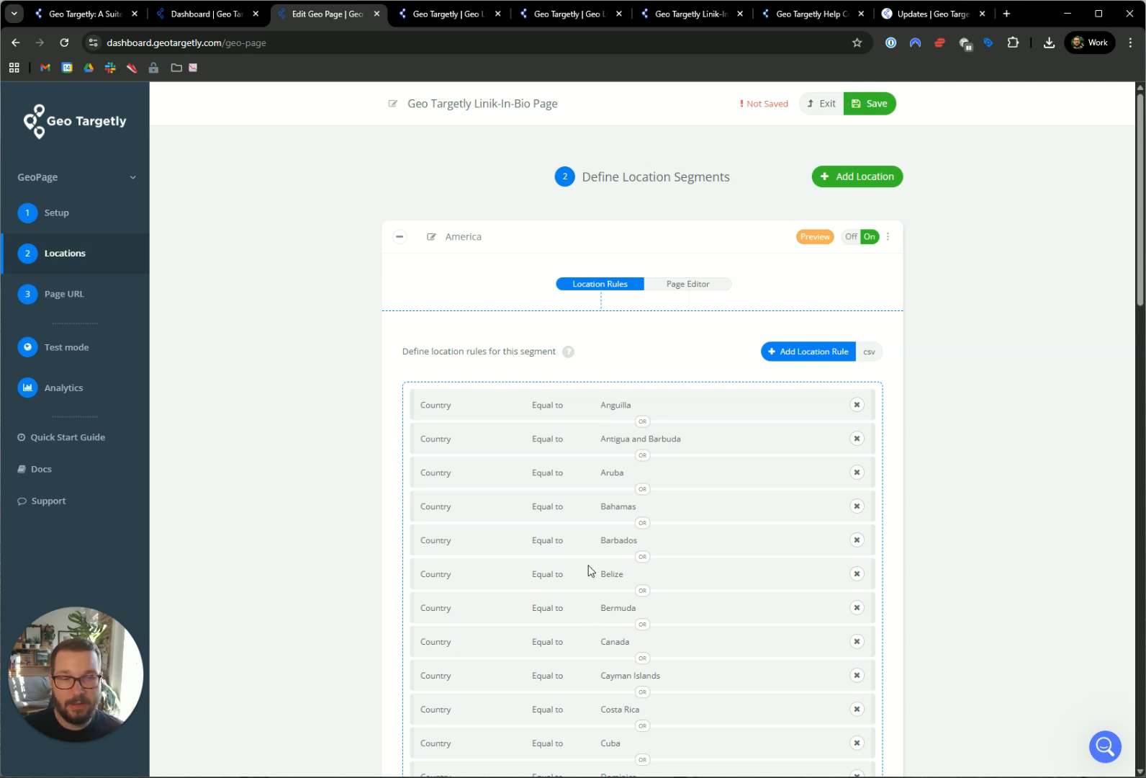
left_click(399, 237)
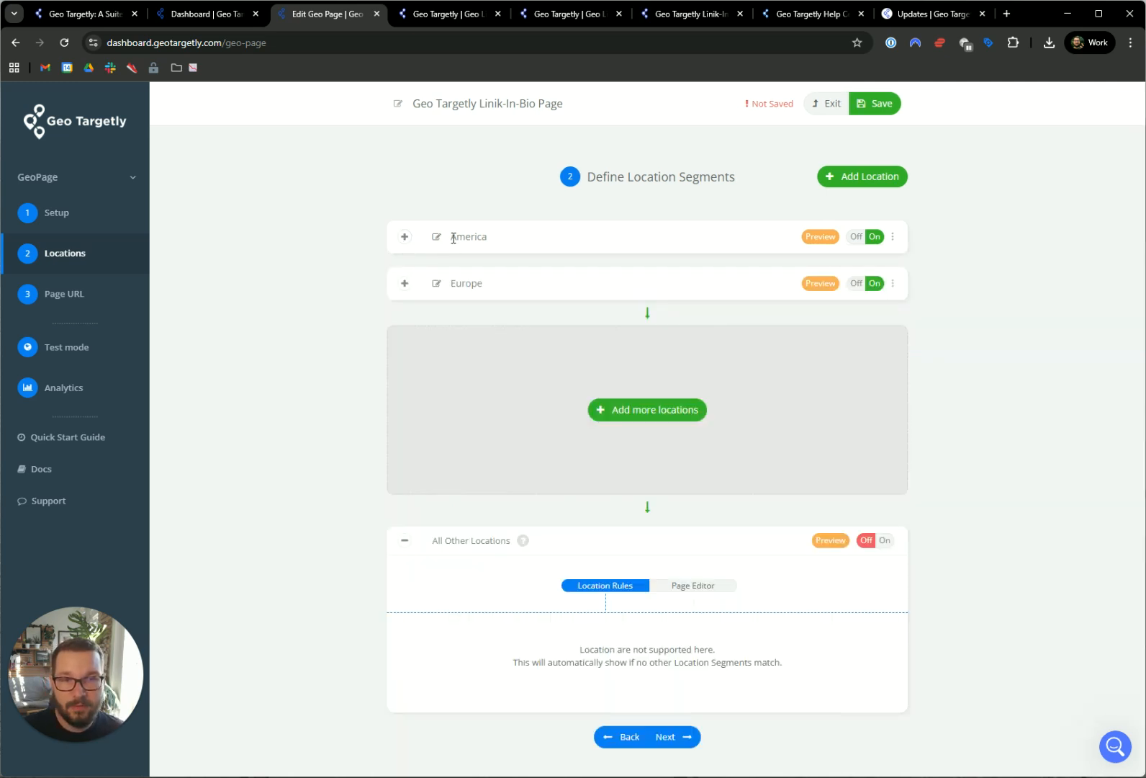
Open the America segment's page editor, examine the page preview down to its social icon, and close the preview.
left_click(405, 237)
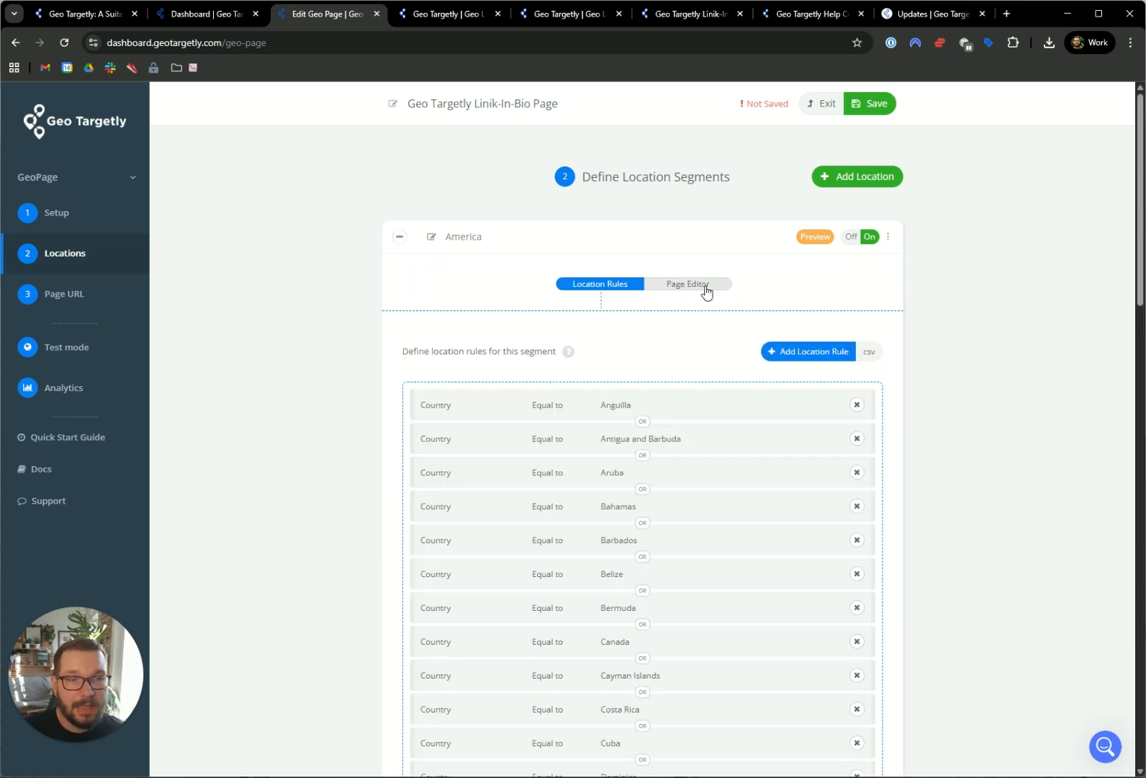
left_click(706, 286)
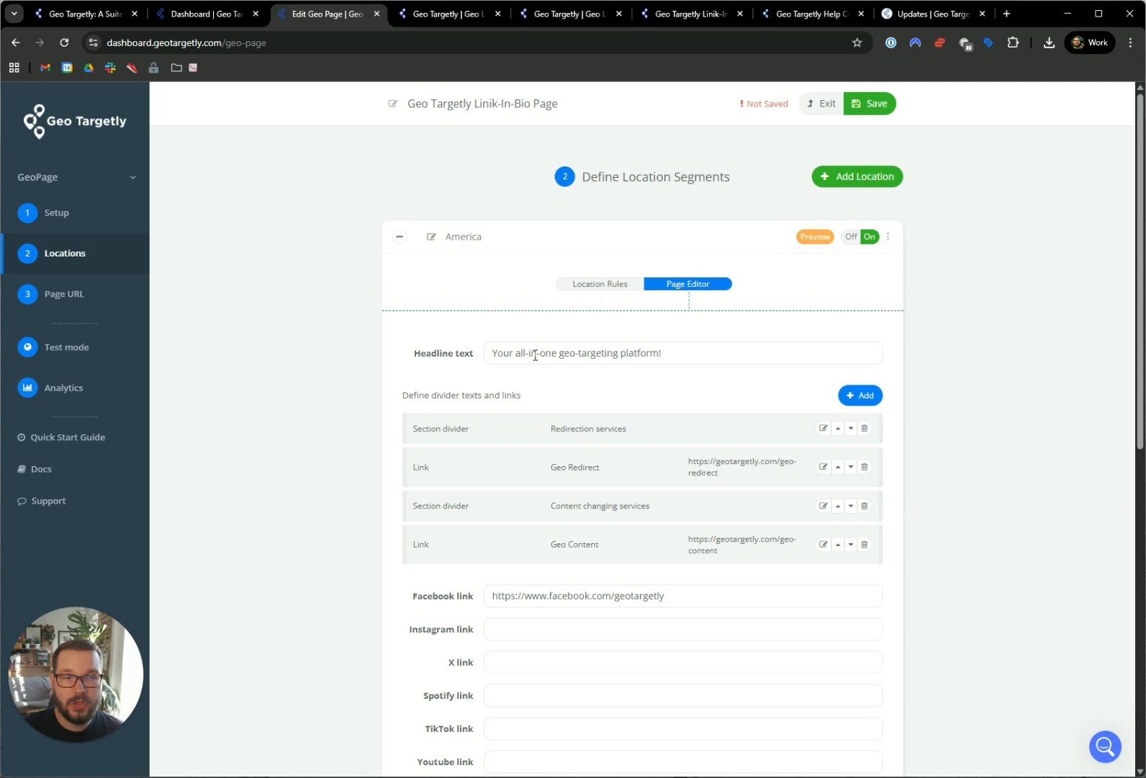
left_click(816, 236)
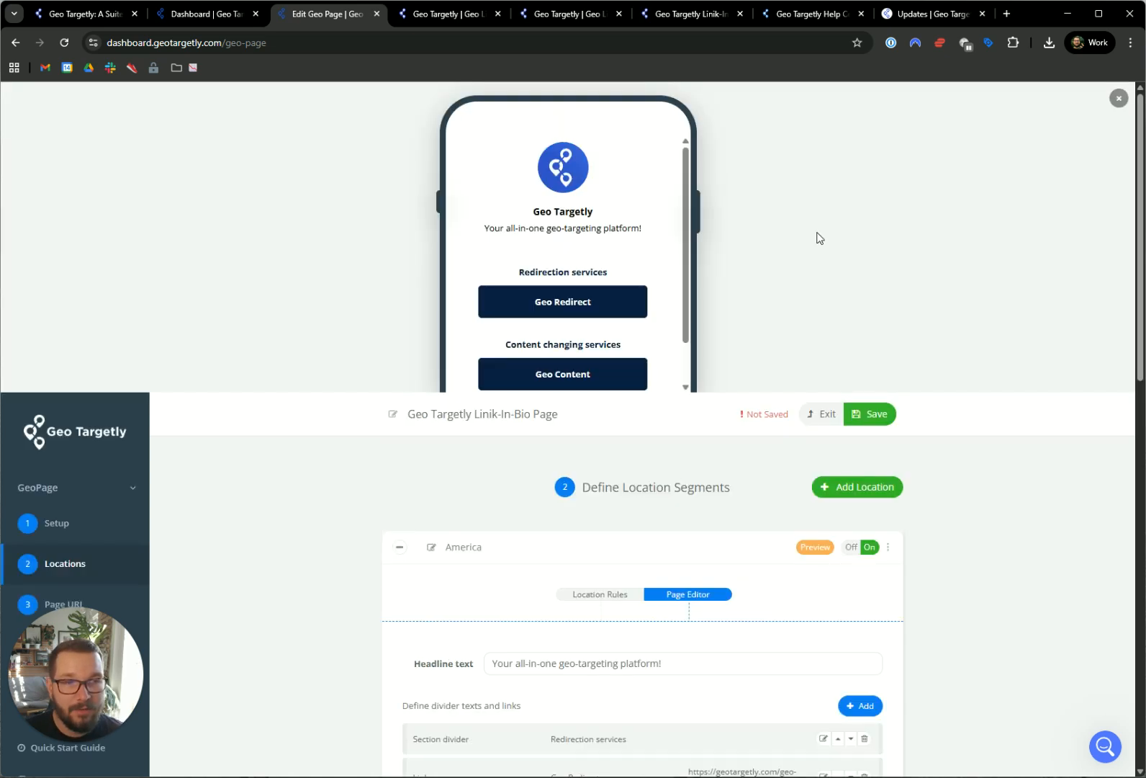
scroll(576, 272, "down", 1)
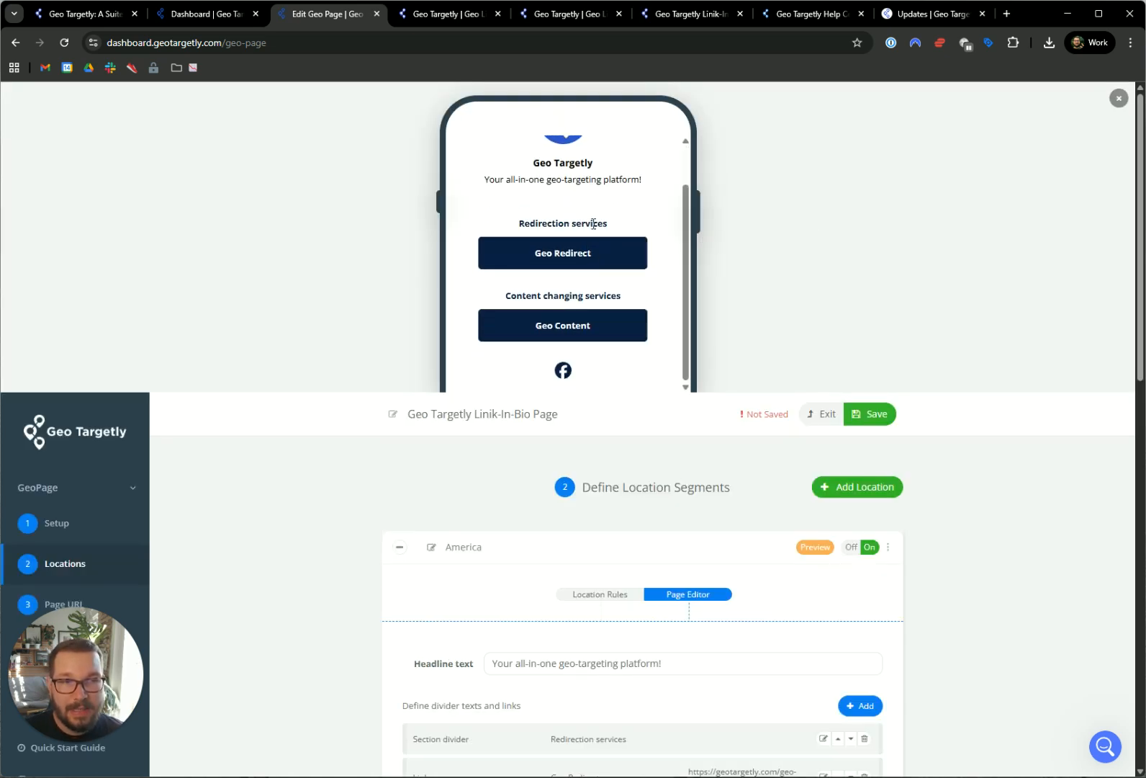
left_click_drag(514, 224, 616, 223)
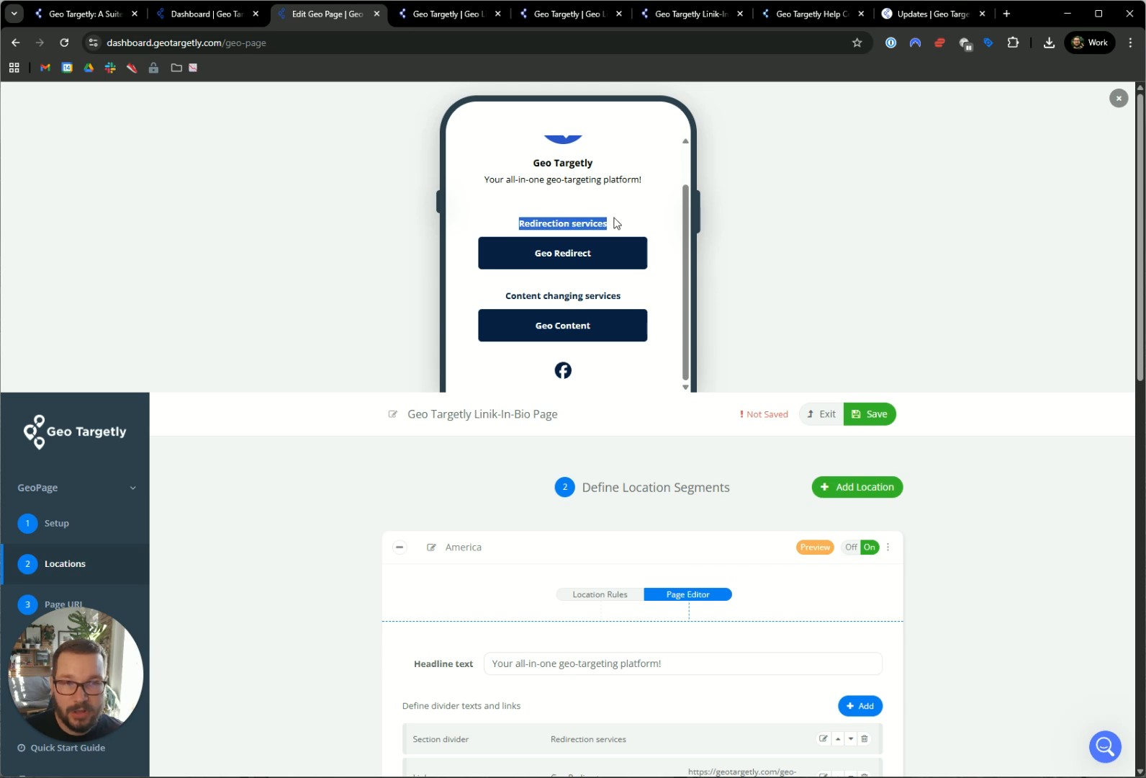
left_click(615, 224)
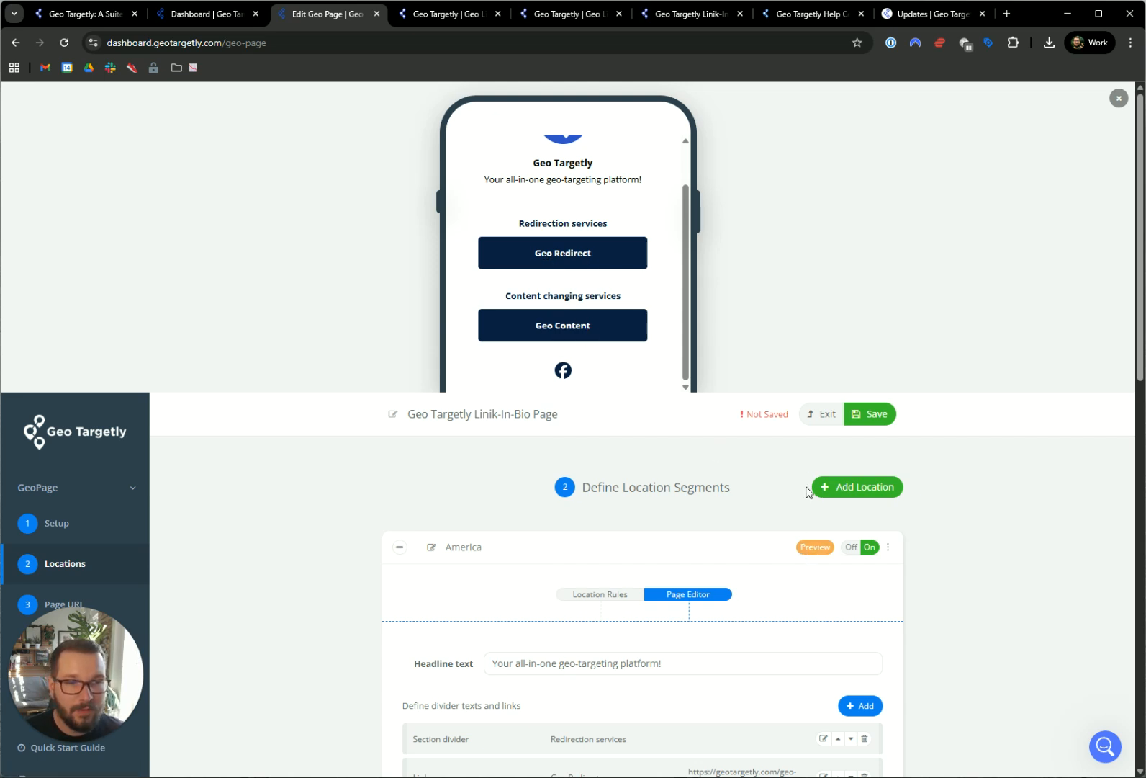
left_click(1119, 98)
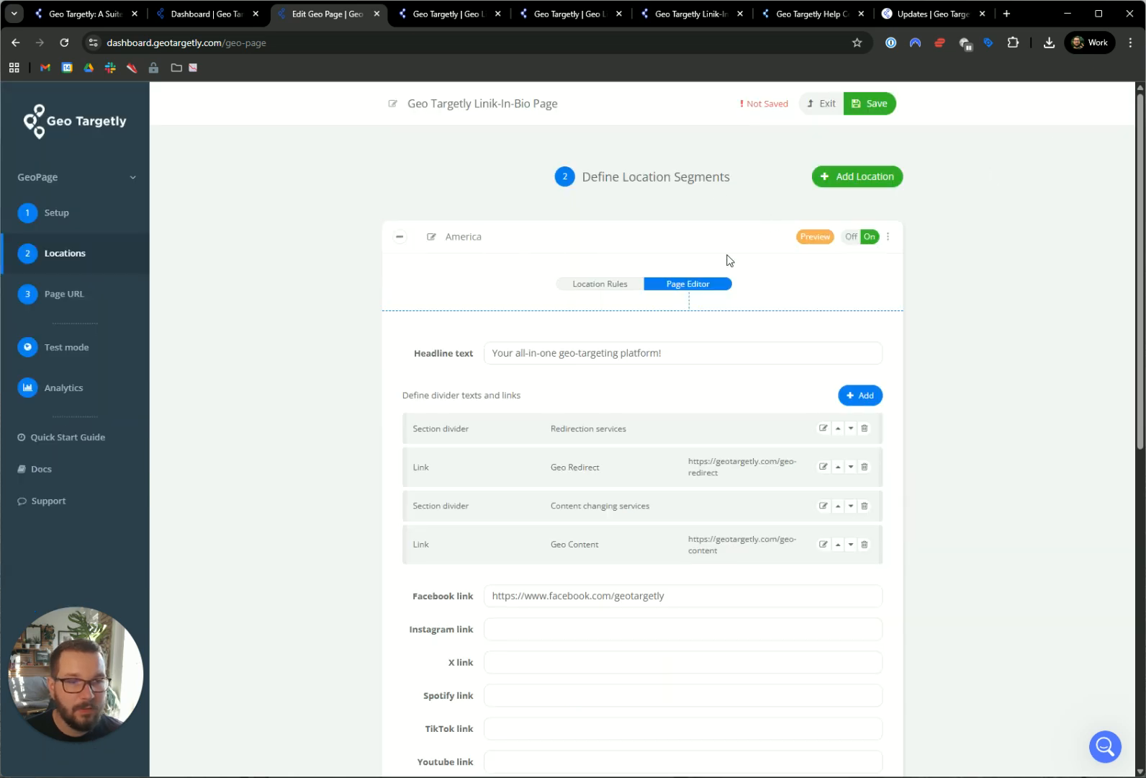
Check the section divider and link options for new content in the America segment without adding anything.
left_click(854, 395)
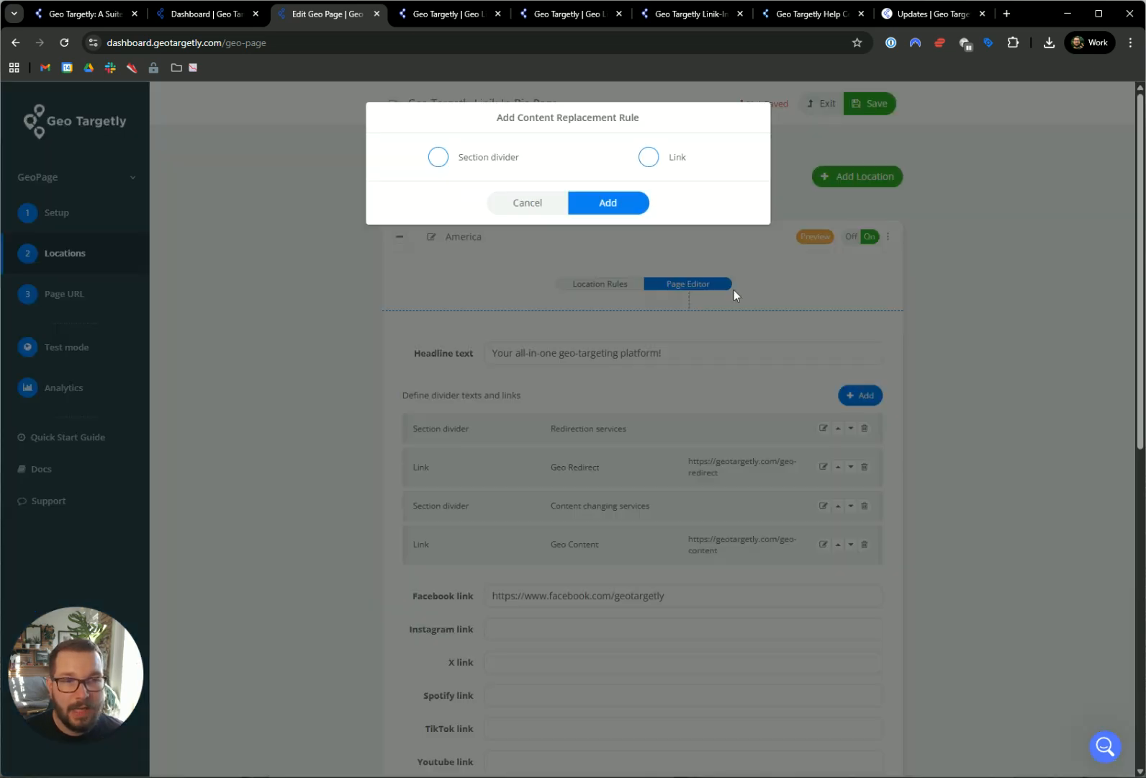
left_click(438, 156)
left_click(648, 157)
left_click(545, 271)
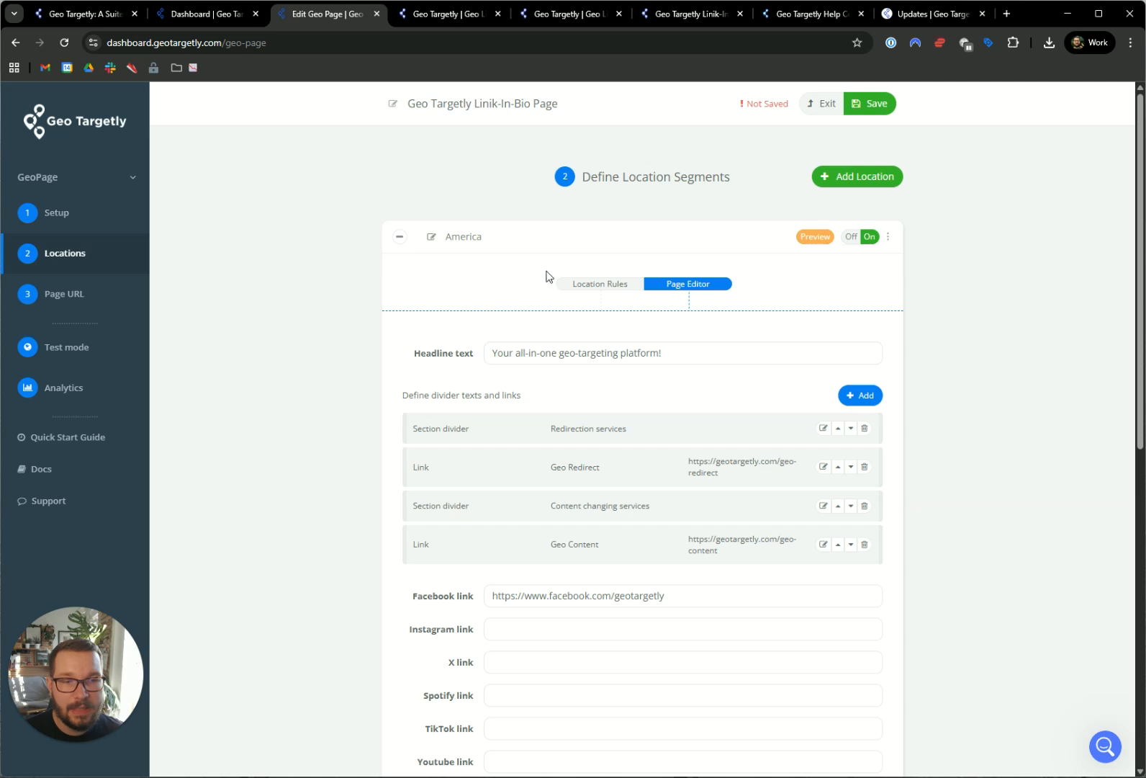
Move the Geo Content link above the Content changing services divider and back below it.
left_click(838, 545)
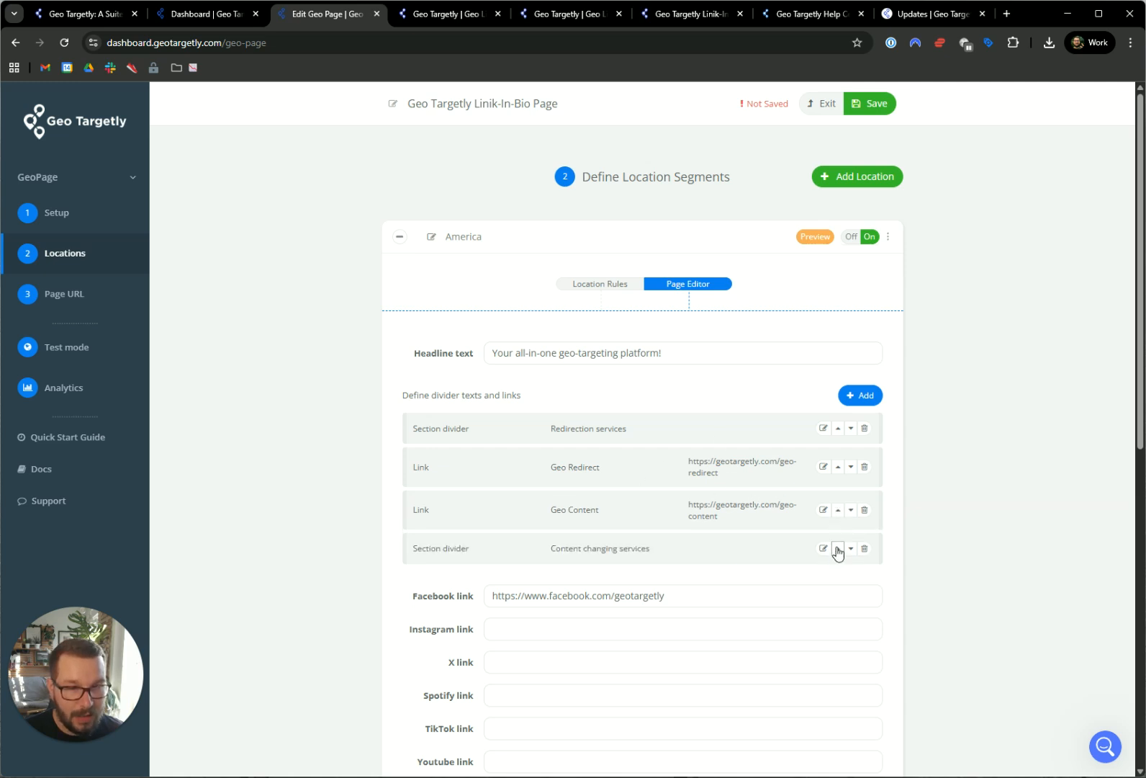
left_click(851, 510)
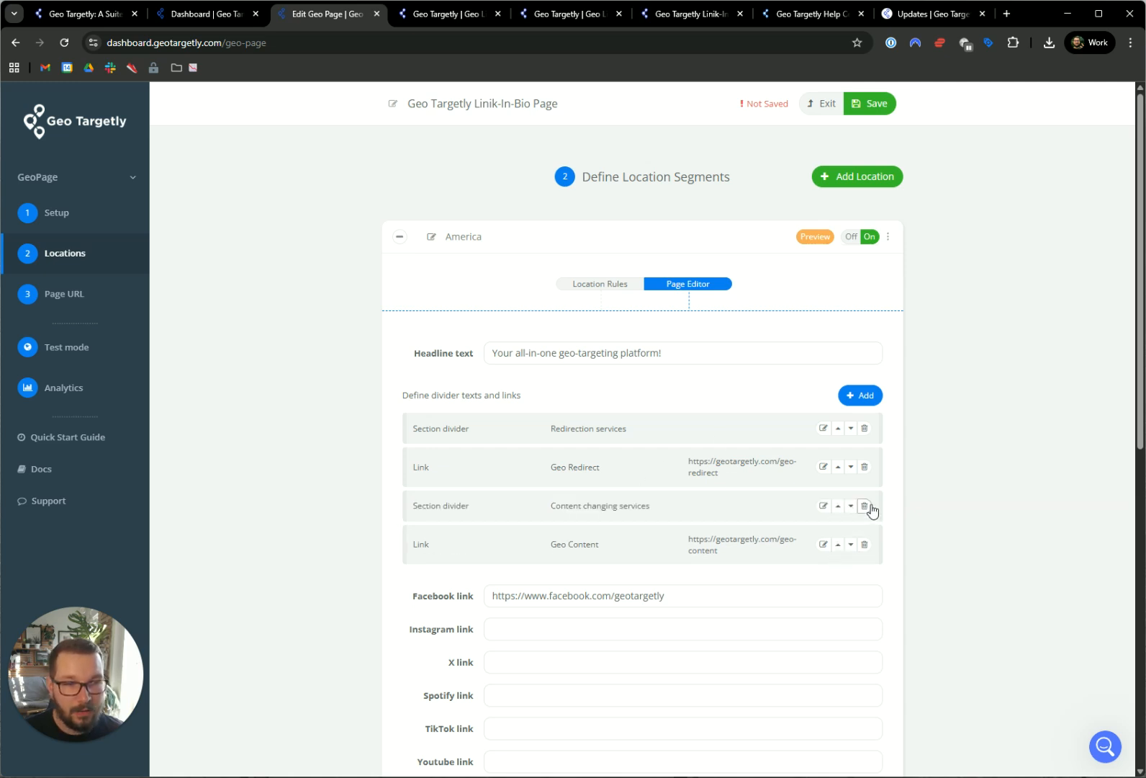
Review the America segment's headline, dividers, links and social media link fields.
scroll(686, 509, "down", 3)
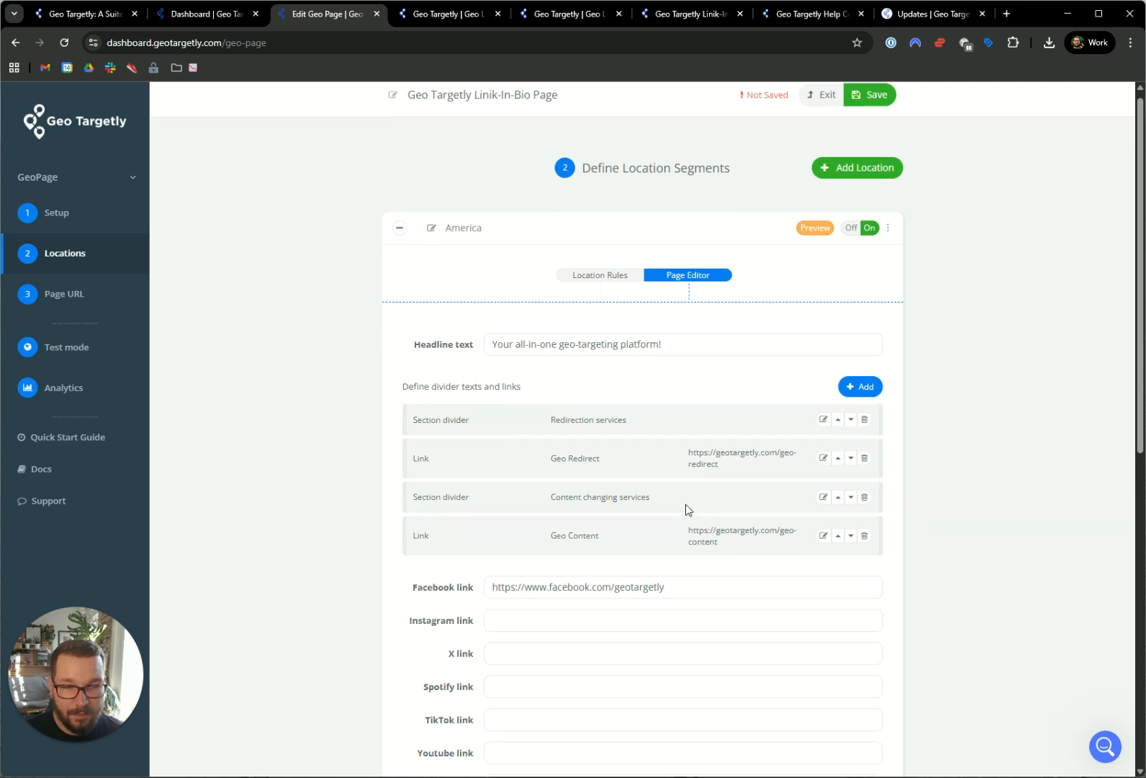
scroll(524, 168, "up", 2)
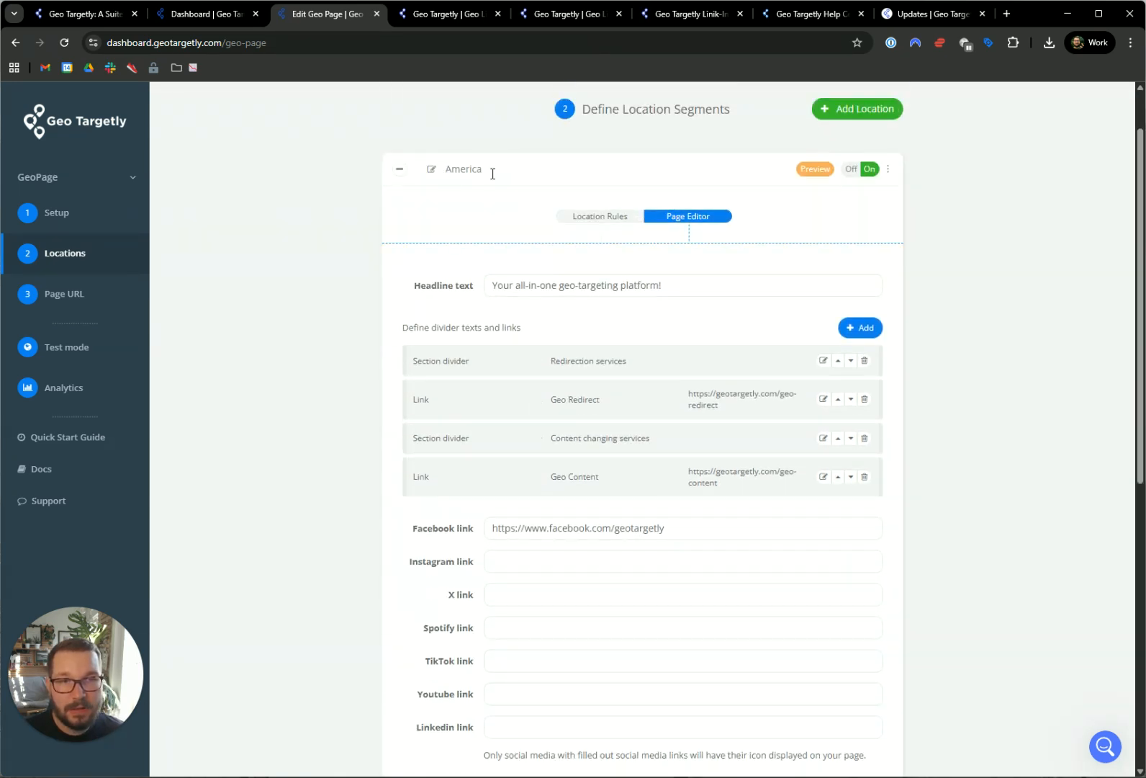
scroll(532, 448, "down", 2)
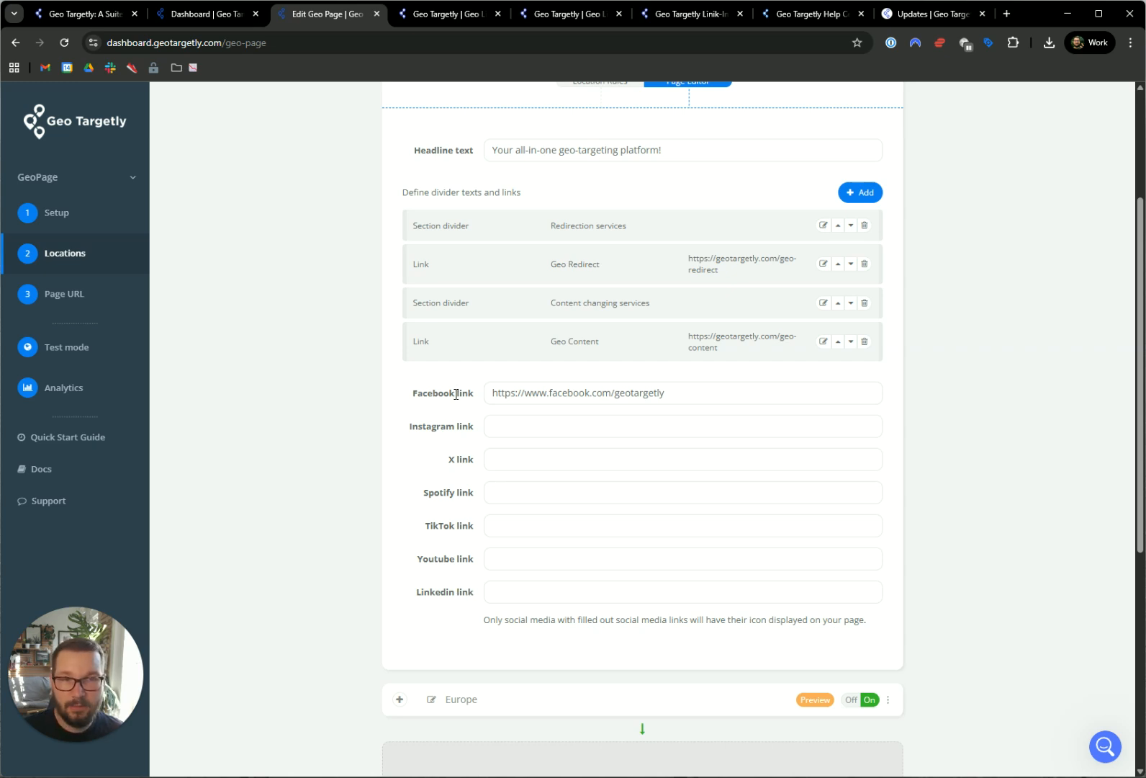
scroll(456, 393, "up", 2)
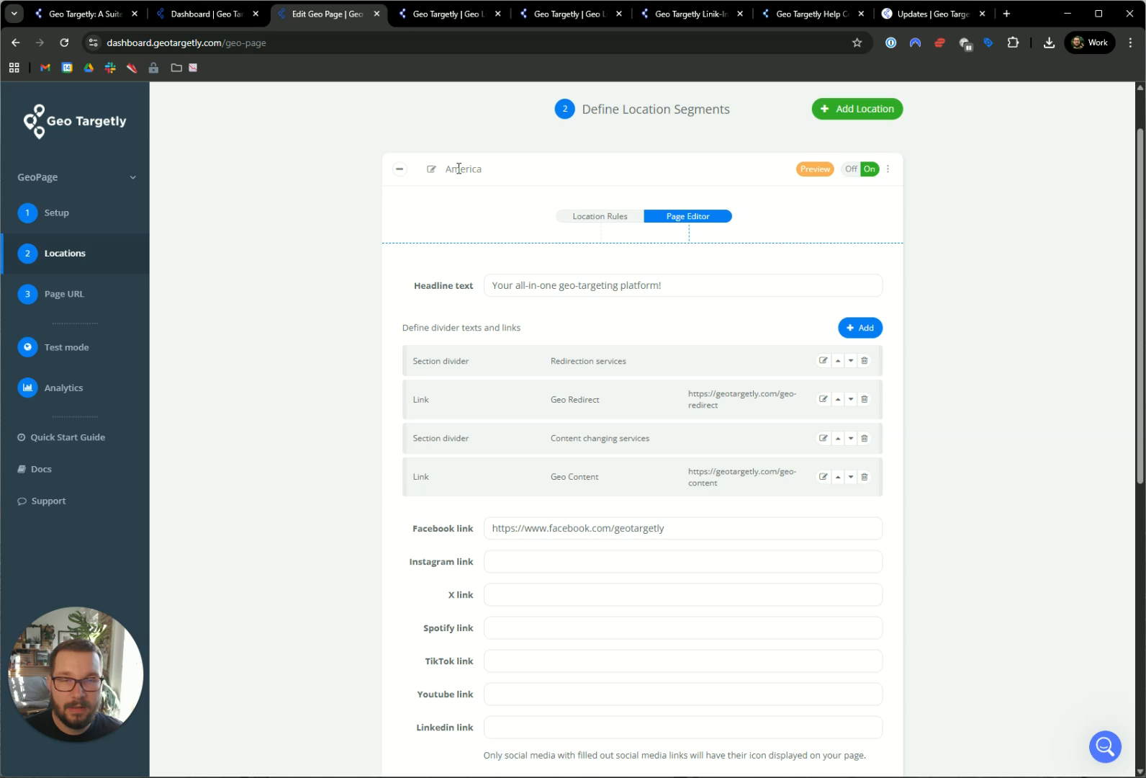
scroll(453, 589, "down", 2)
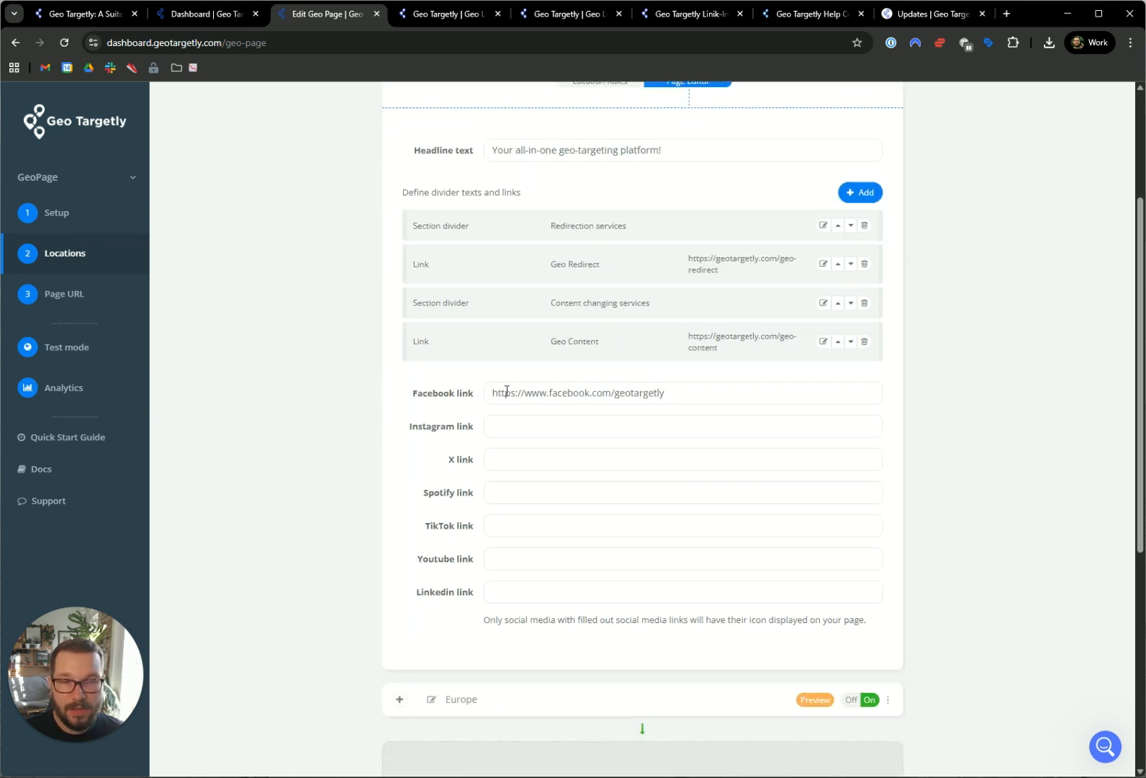
Expand the Europe segment and review its headline, dividers, links and social media links in the page editor.
left_click(399, 699)
scroll(594, 614, "down", 5)
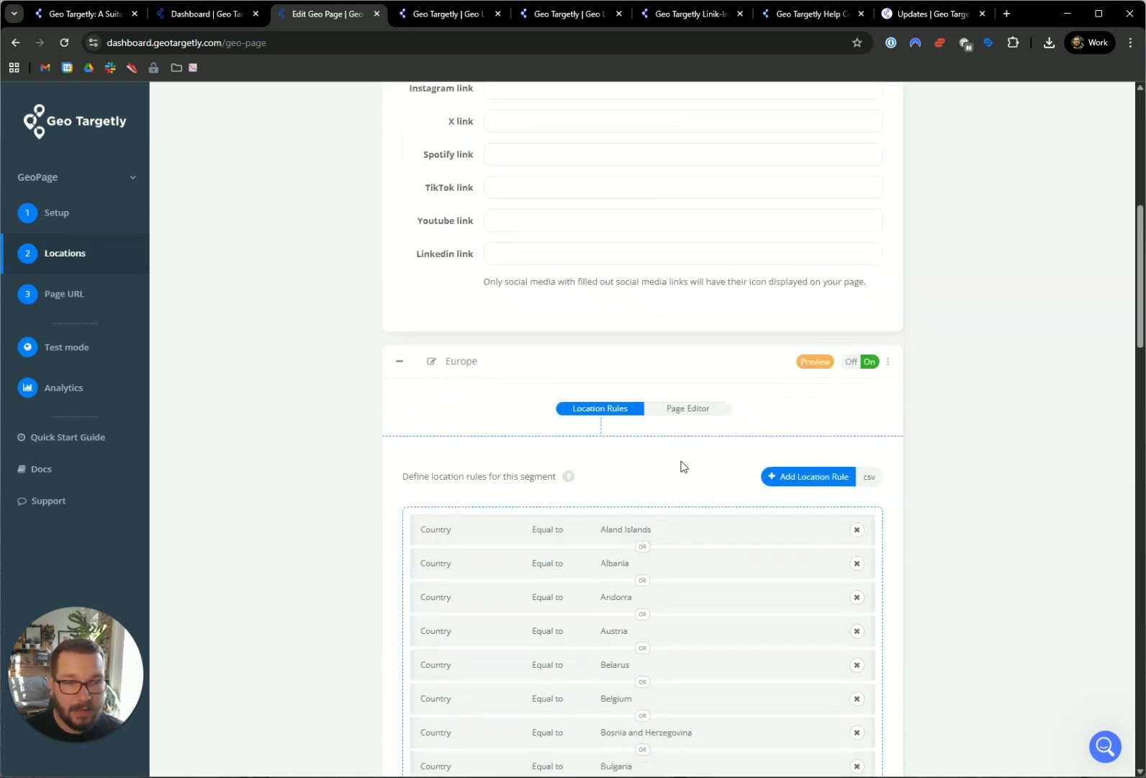
left_click(698, 410)
scroll(636, 467, "down", 5)
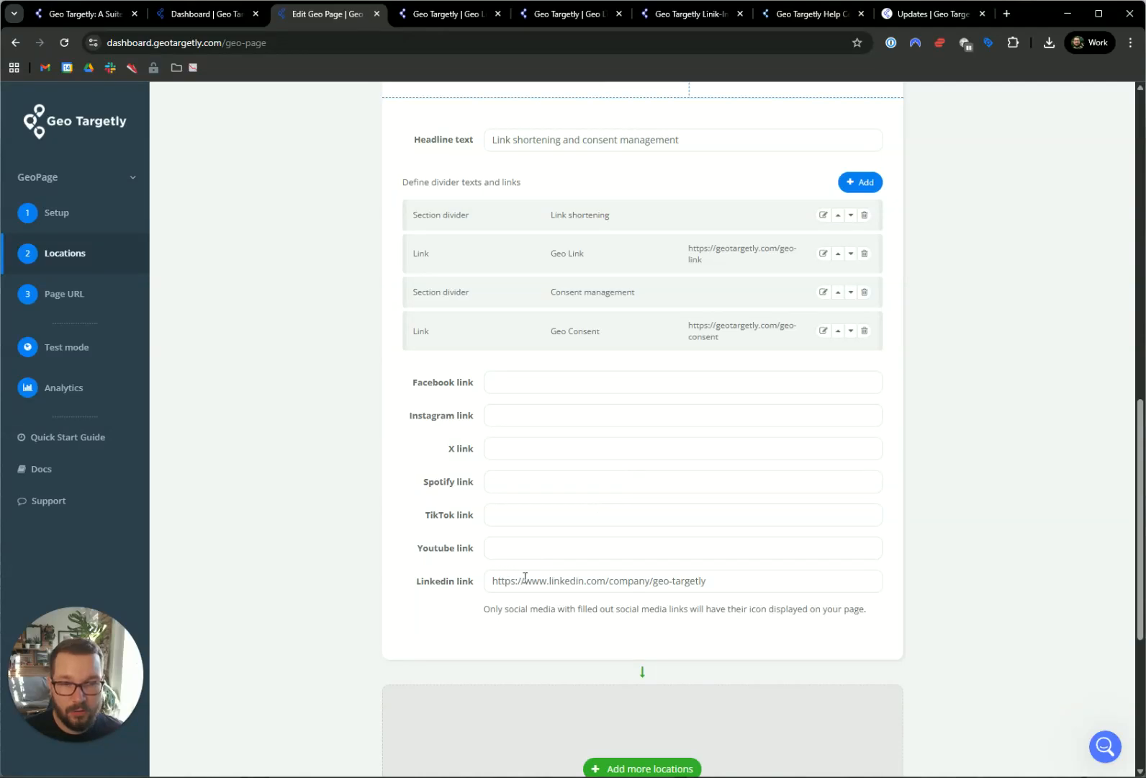
scroll(562, 572, "up", 2)
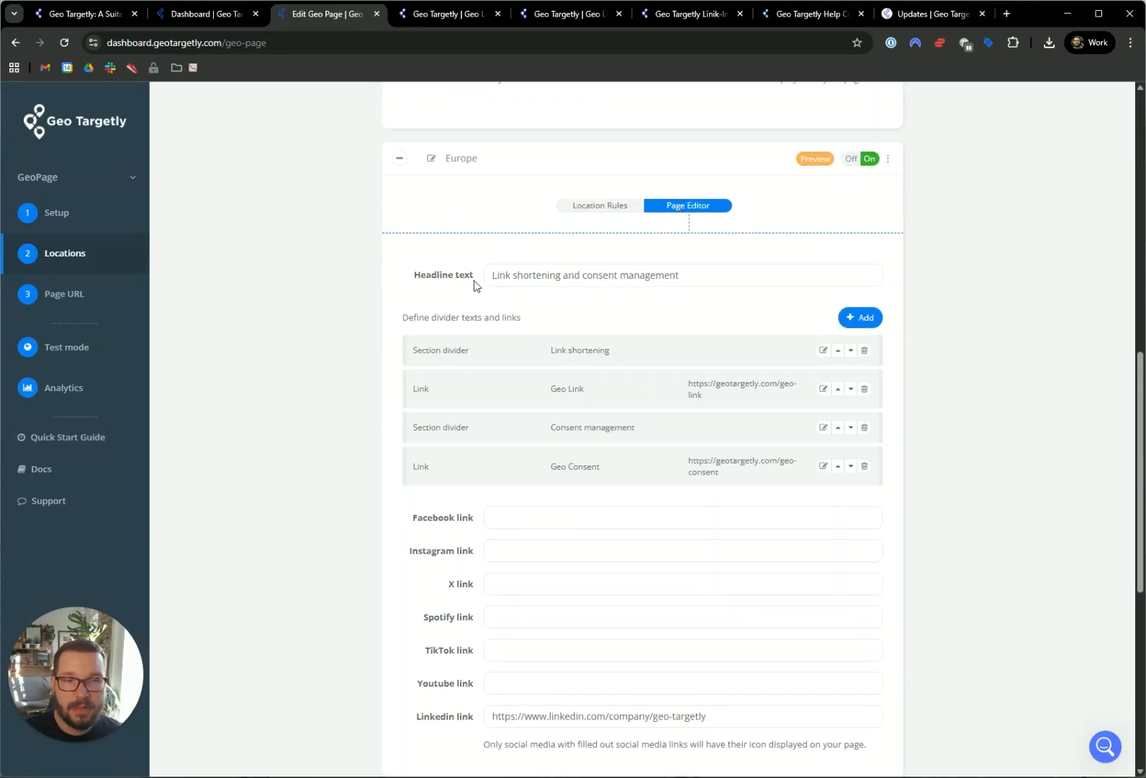
Check the Europe segment's headline, preview its page on the phone mockup down to the social icon, and close the preview.
left_click_drag(495, 275, 621, 280)
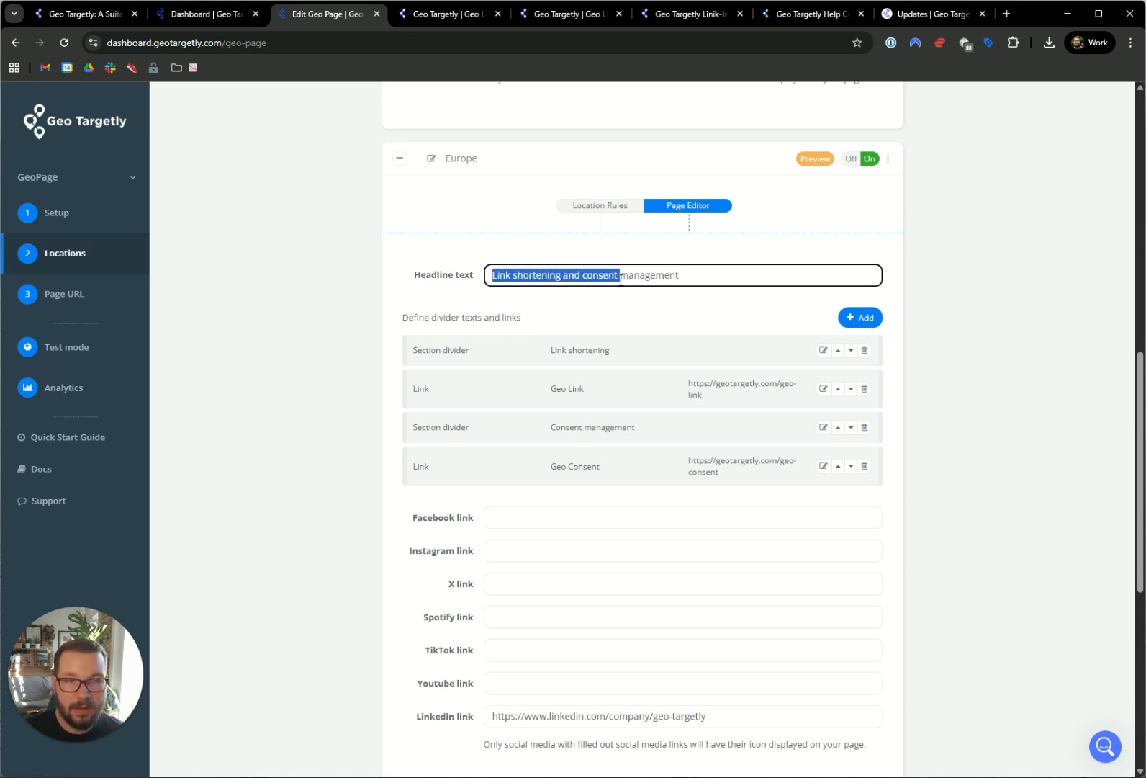
left_click(620, 280)
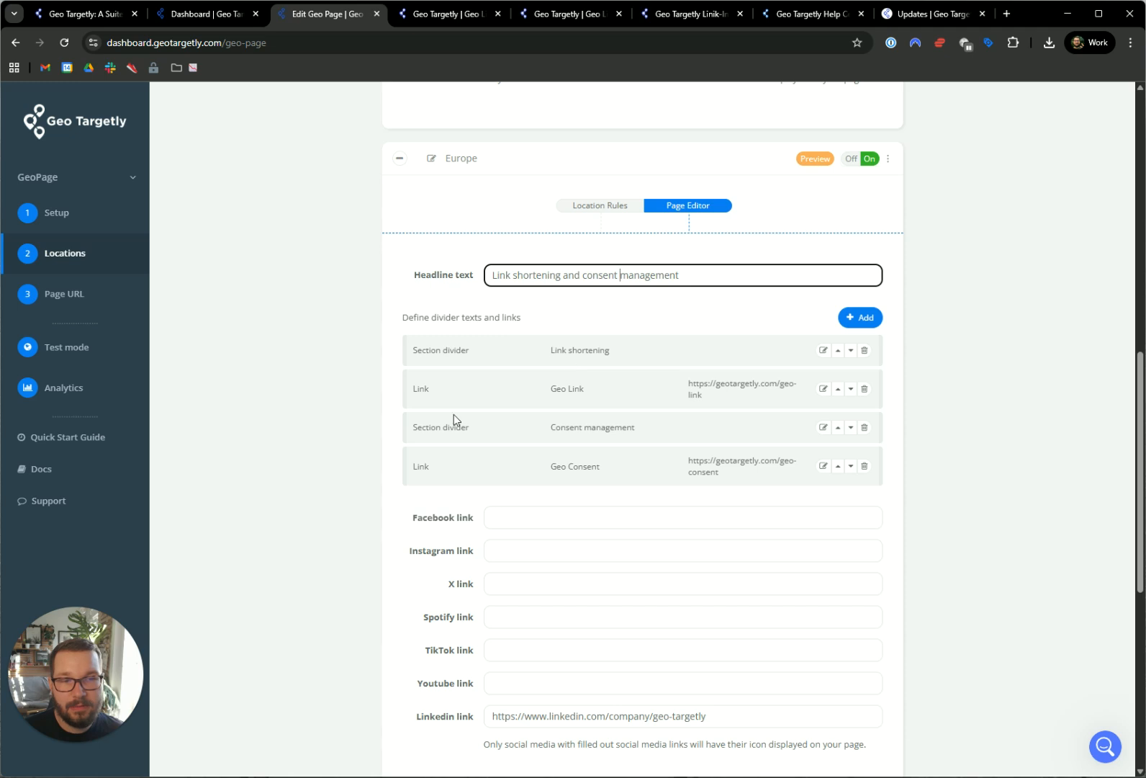
scroll(815, 159, "up", 1)
left_click(815, 215)
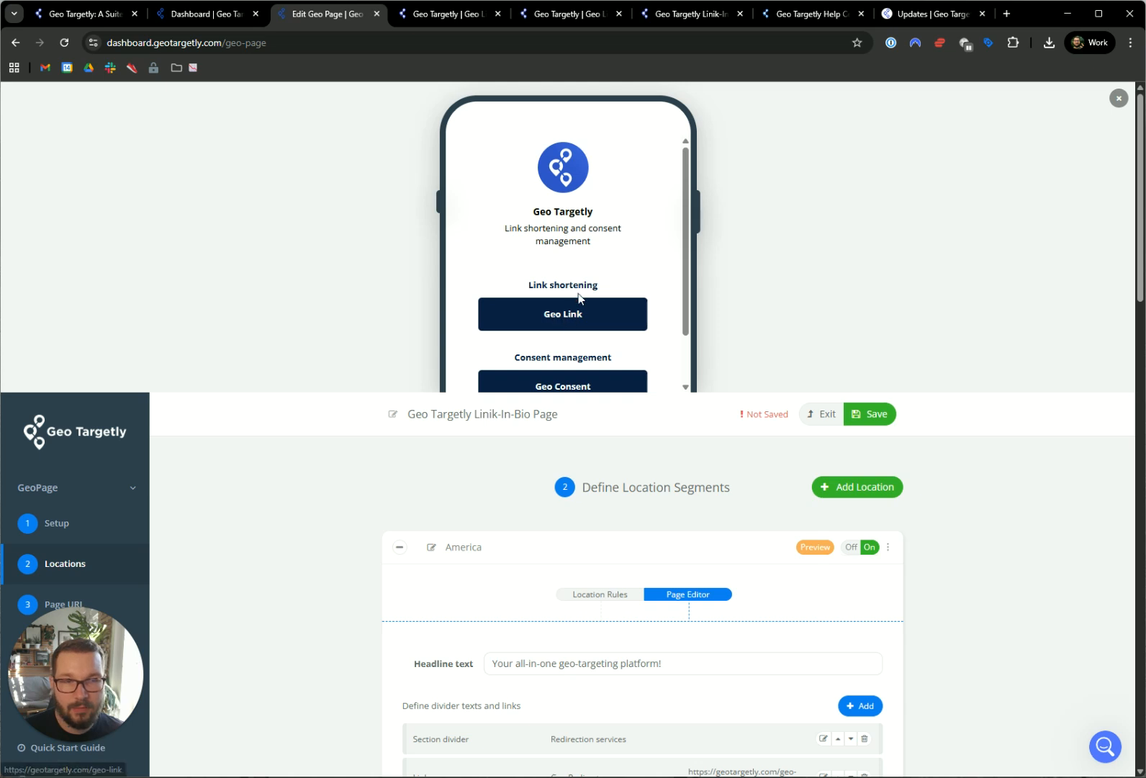
scroll(581, 298, "down", 1)
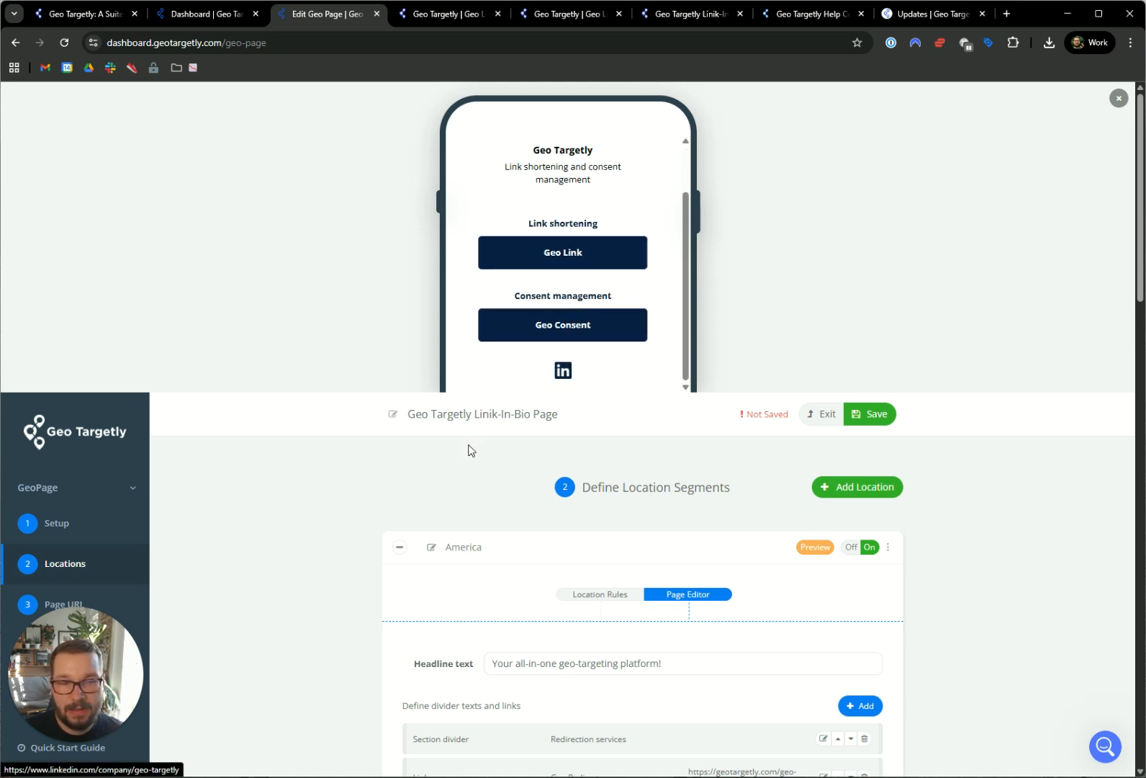
left_click(1120, 99)
Show the location rules of the Europe and America segments and collapse both segments.
scroll(588, 384, "down", 15)
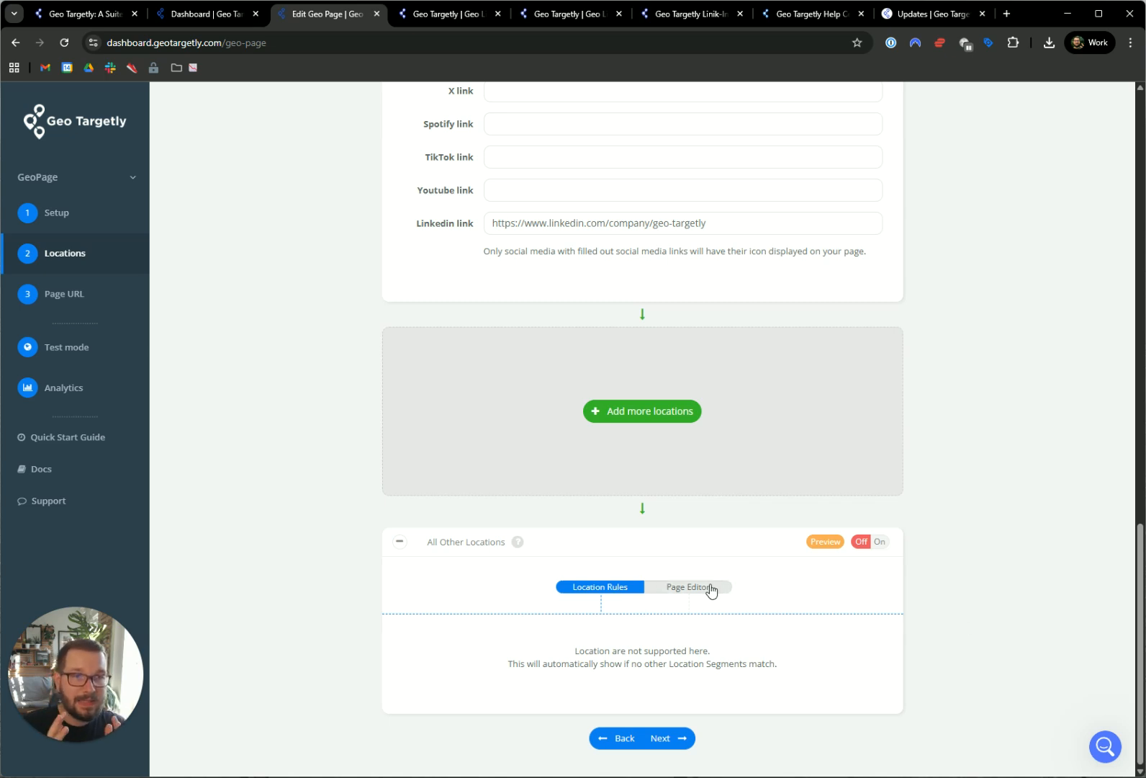
scroll(731, 232, "up", 6)
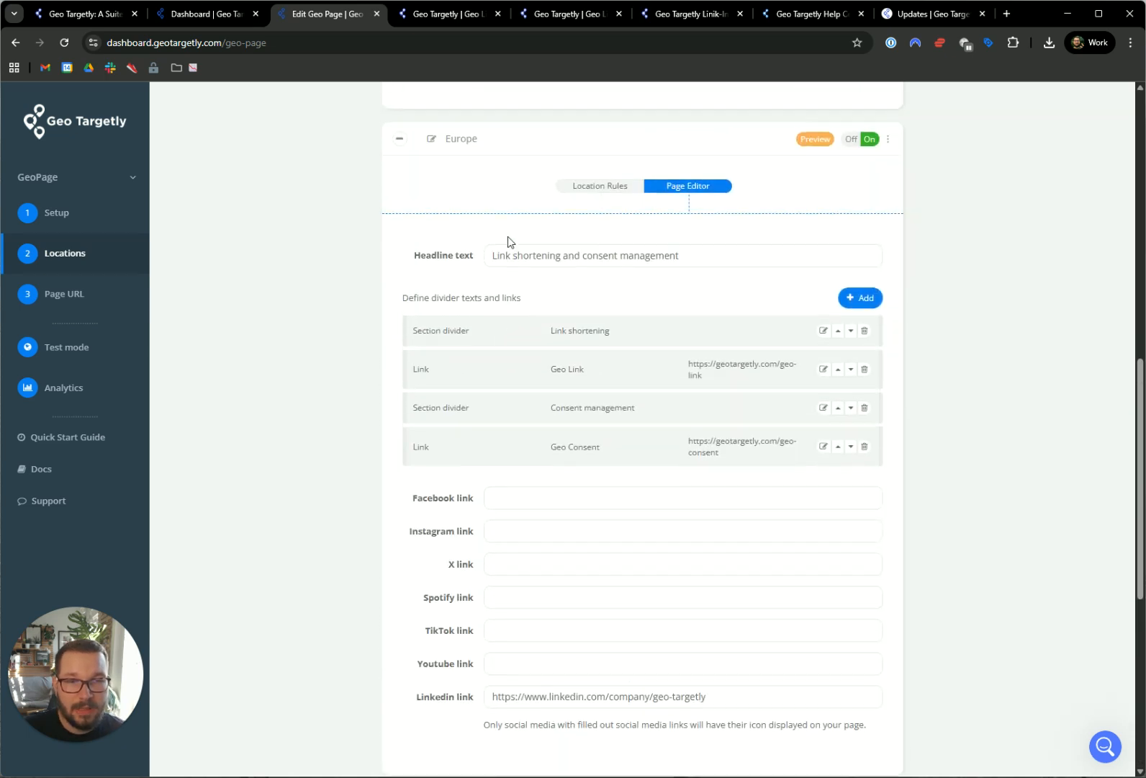
left_click(584, 187)
scroll(588, 273, "up", 10)
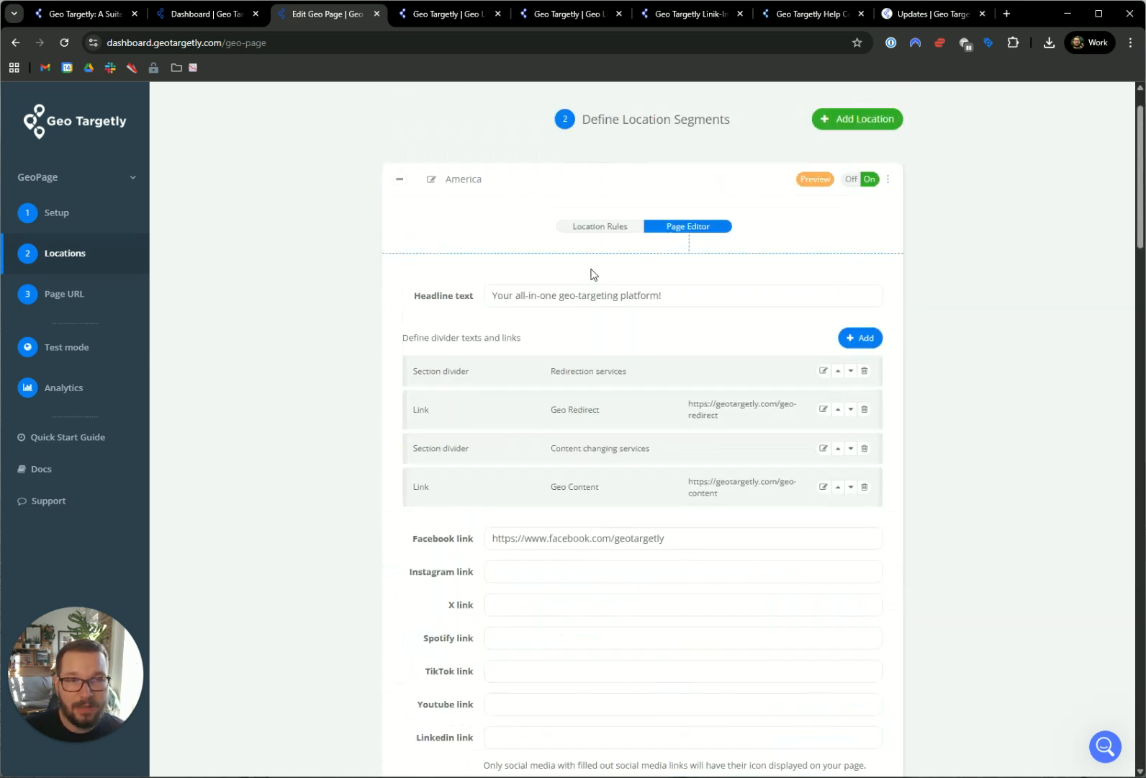
left_click(602, 265)
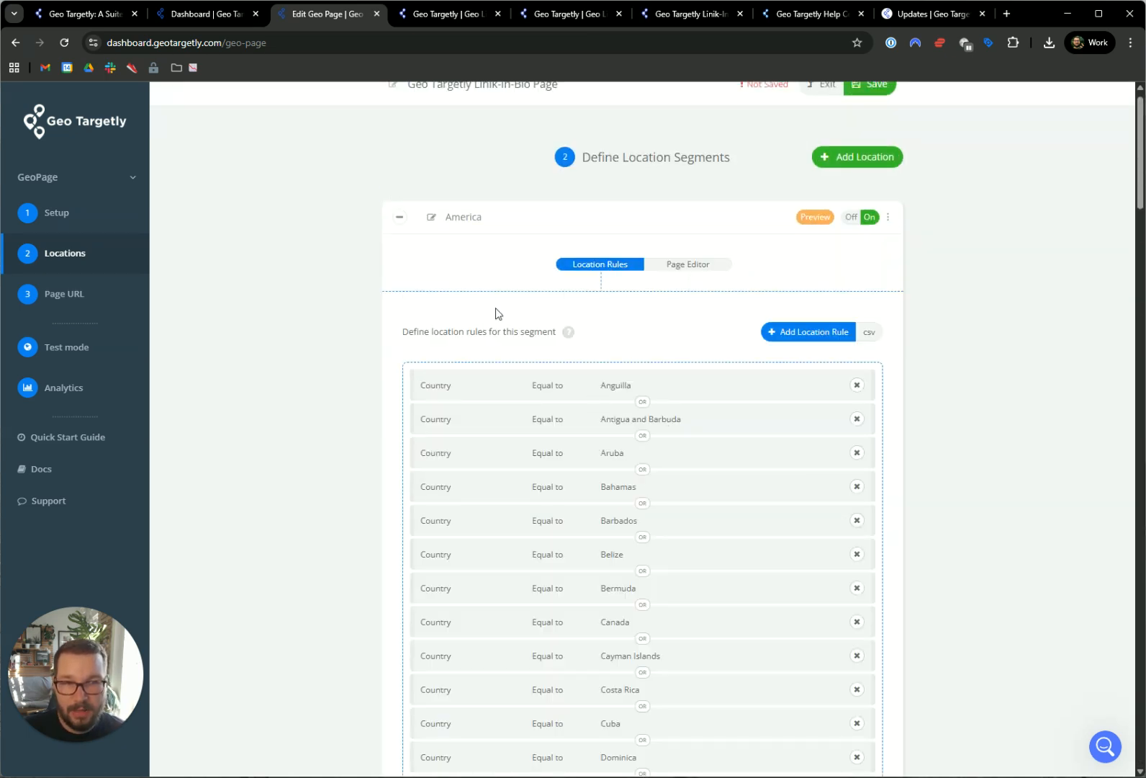
left_click(400, 216)
left_click(399, 264)
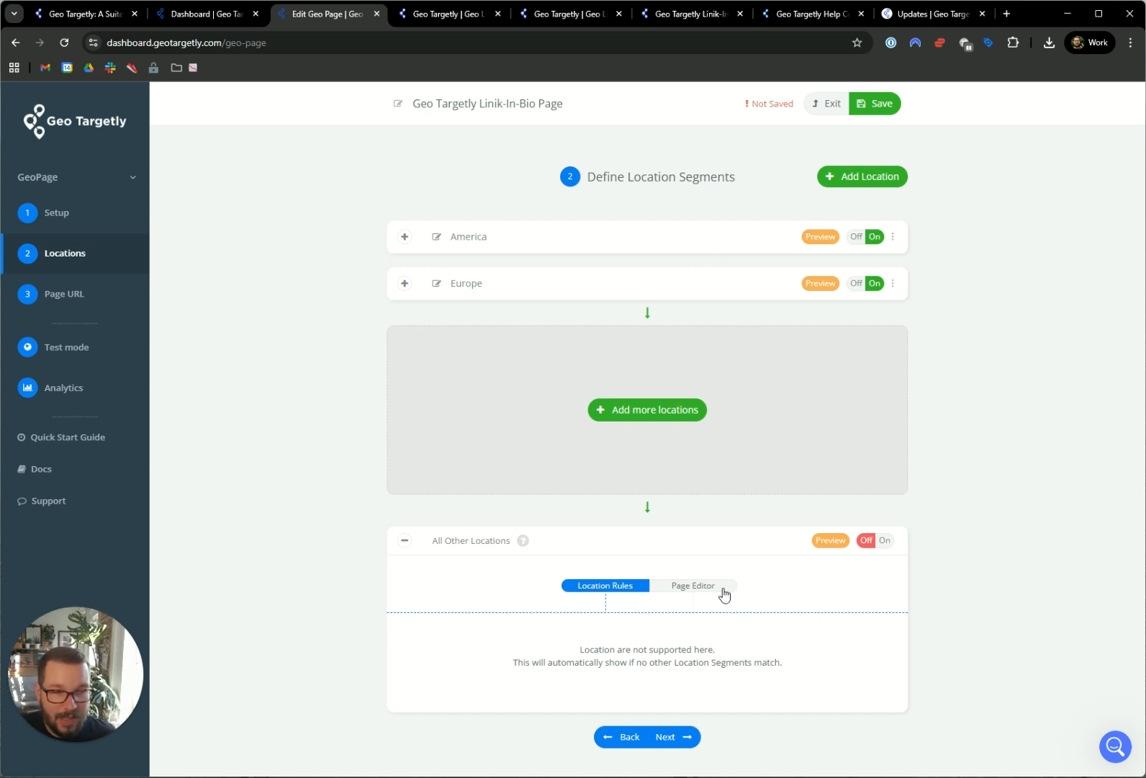
Proceed to the page URL stage and examine the geolink.site domain of the page address.
left_click(669, 738)
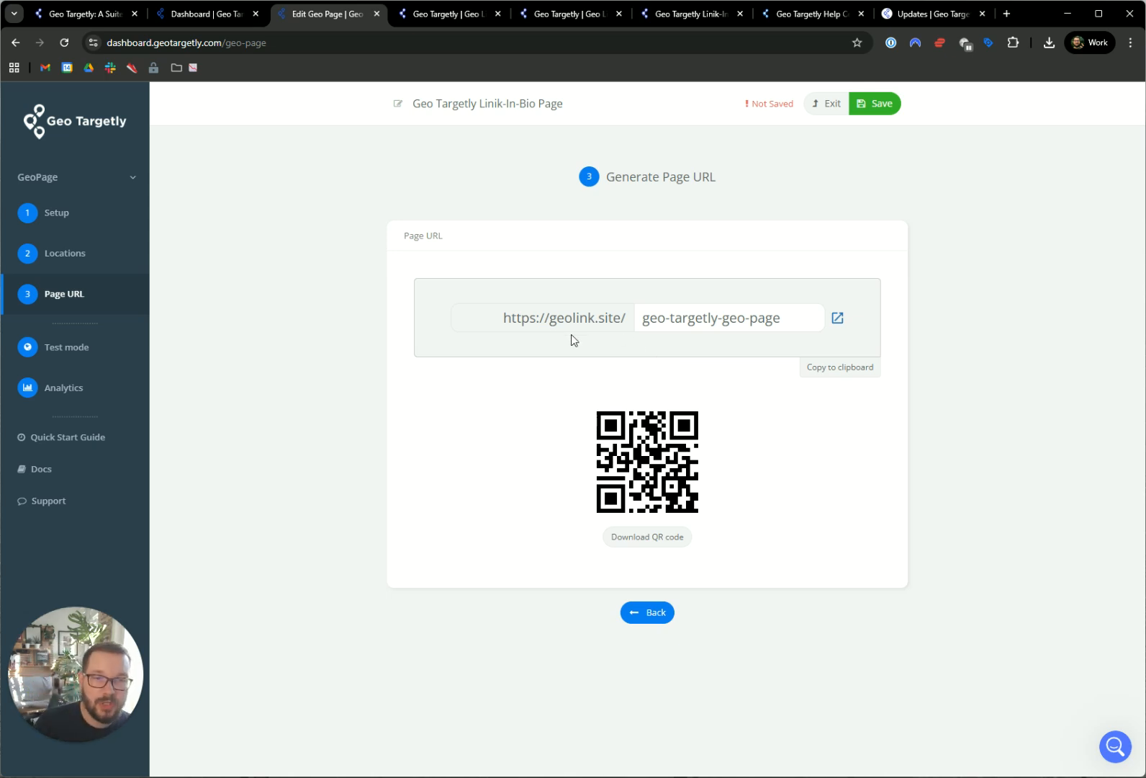
left_click_drag(626, 321, 502, 325)
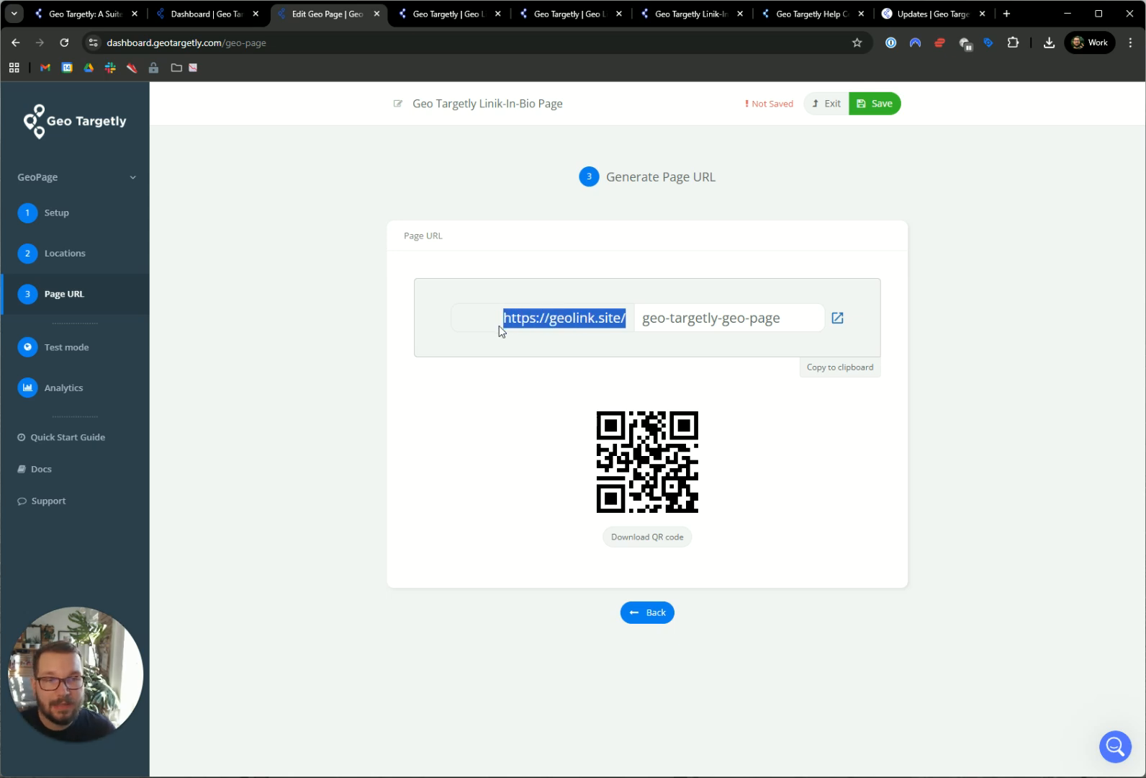
left_click(508, 324)
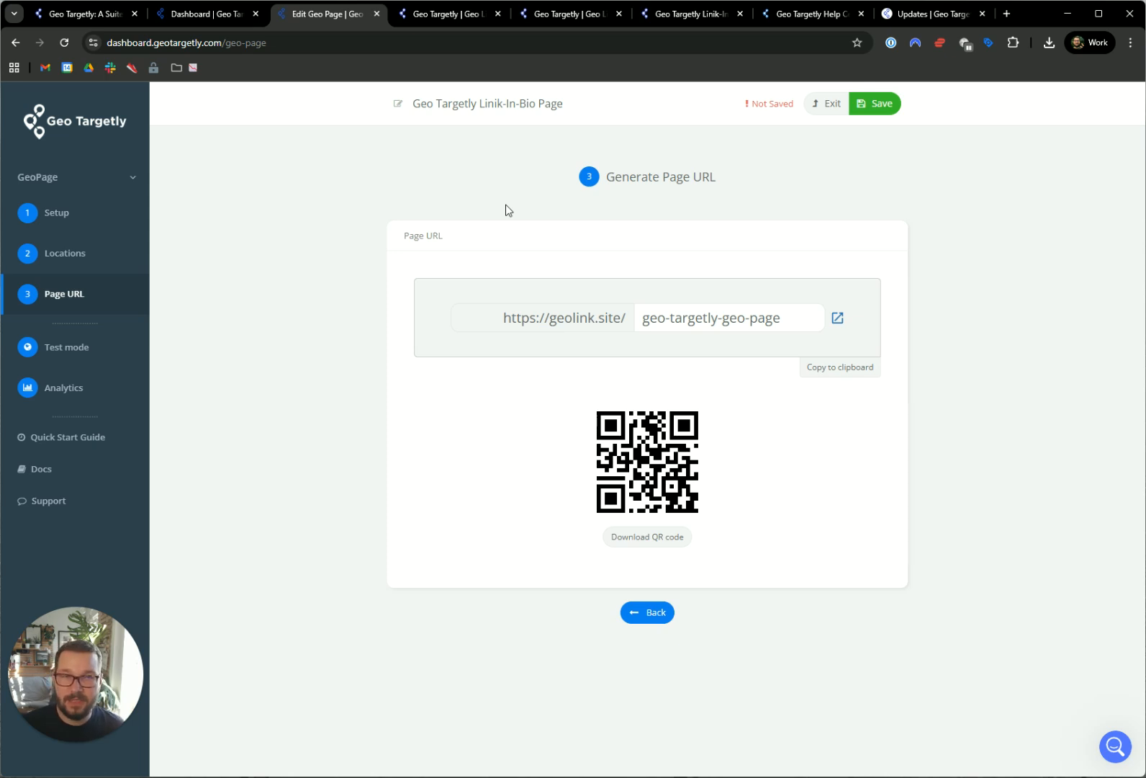
Compare the live Geo Page across the Europe, America and unmatched-location browser tabs, checking the URL they share.
left_click(440, 19)
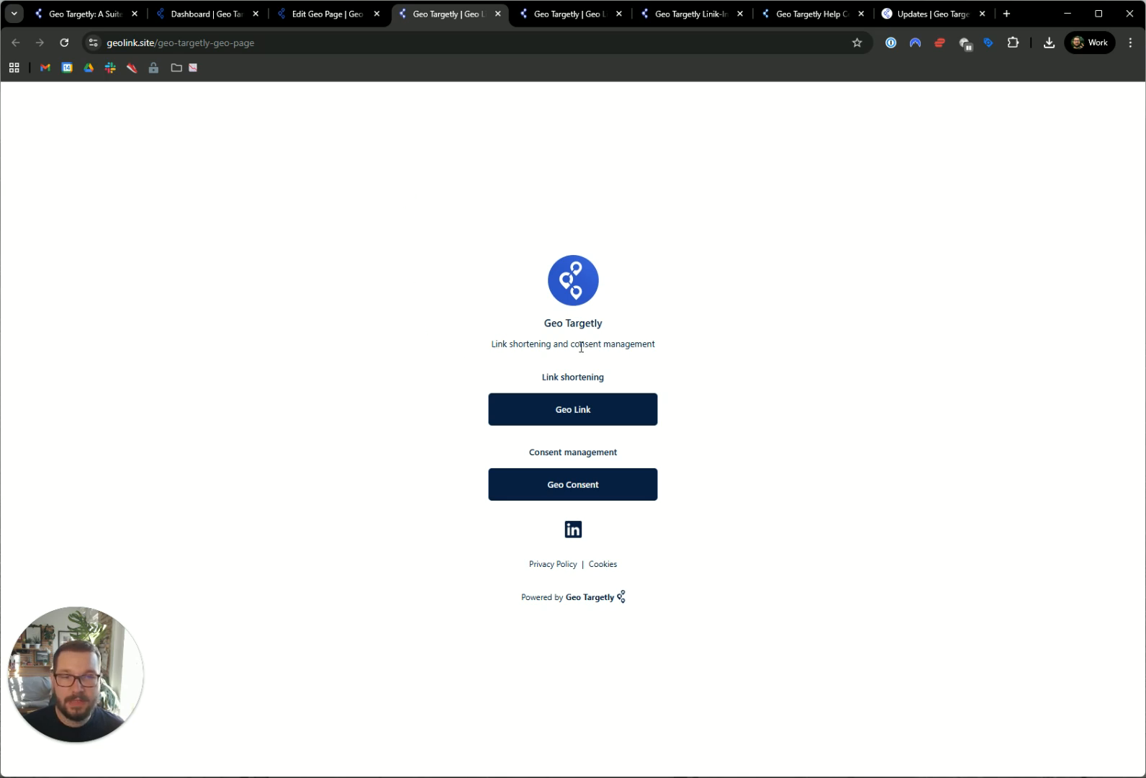
left_click(552, 14)
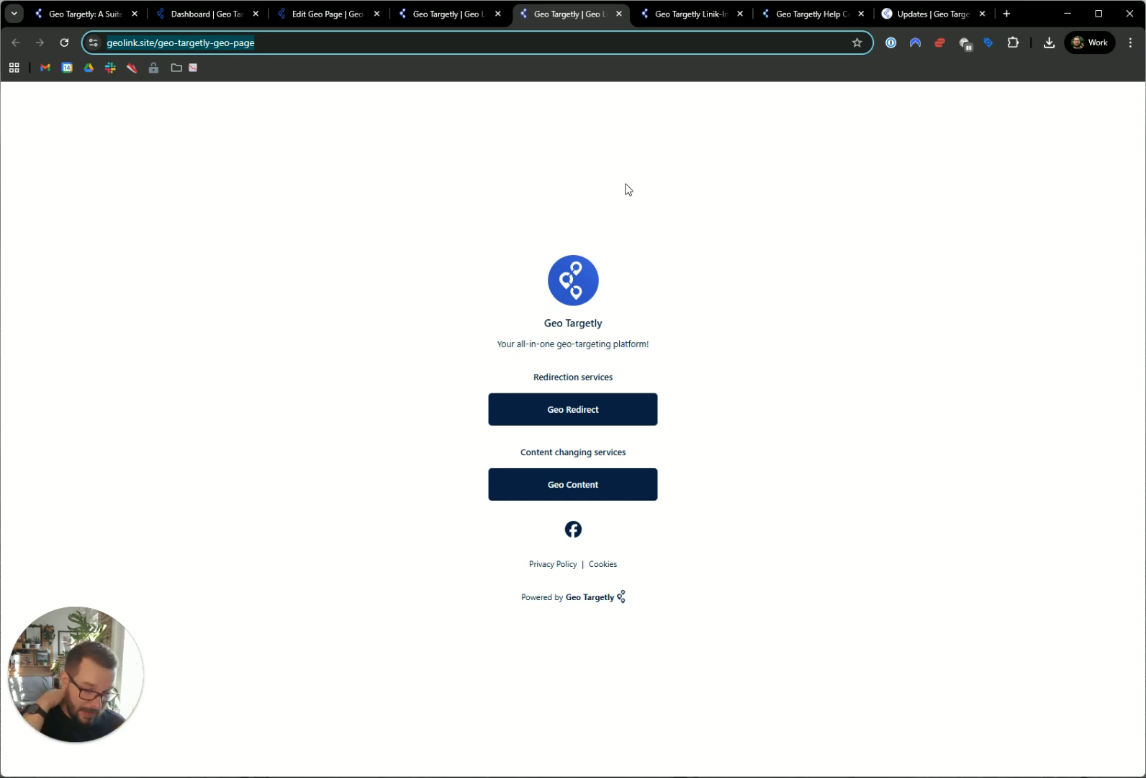
left_click(665, 16)
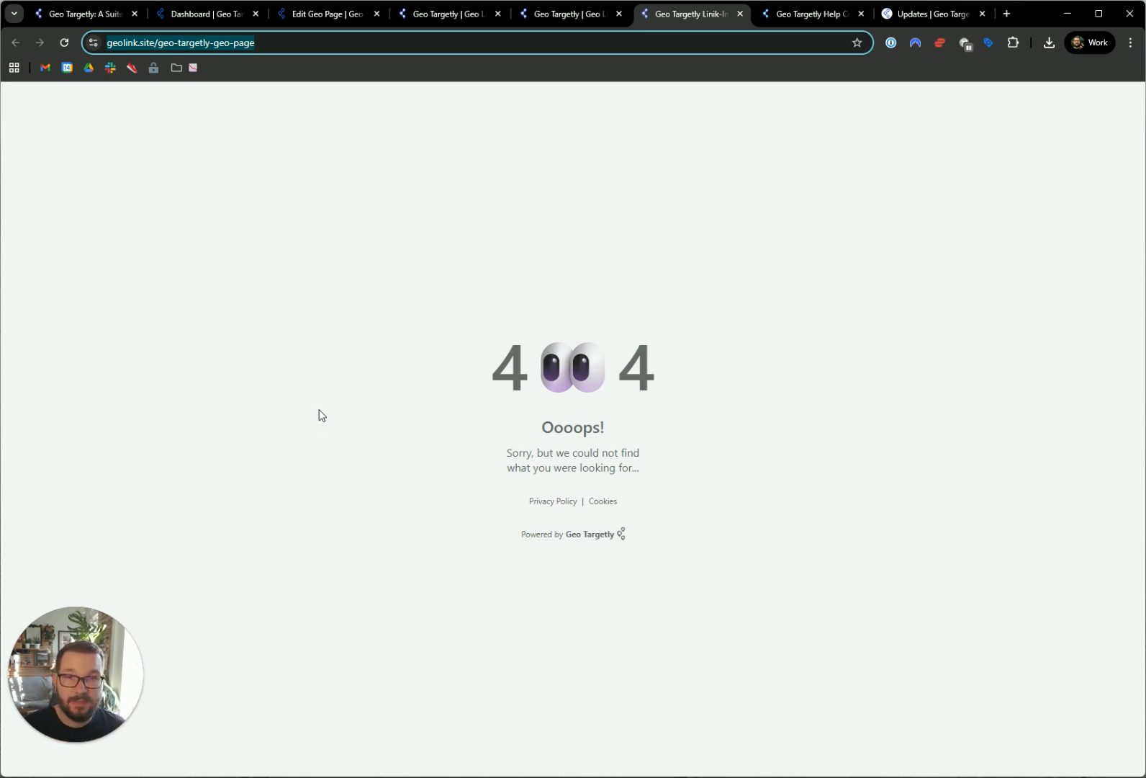
left_click(226, 43)
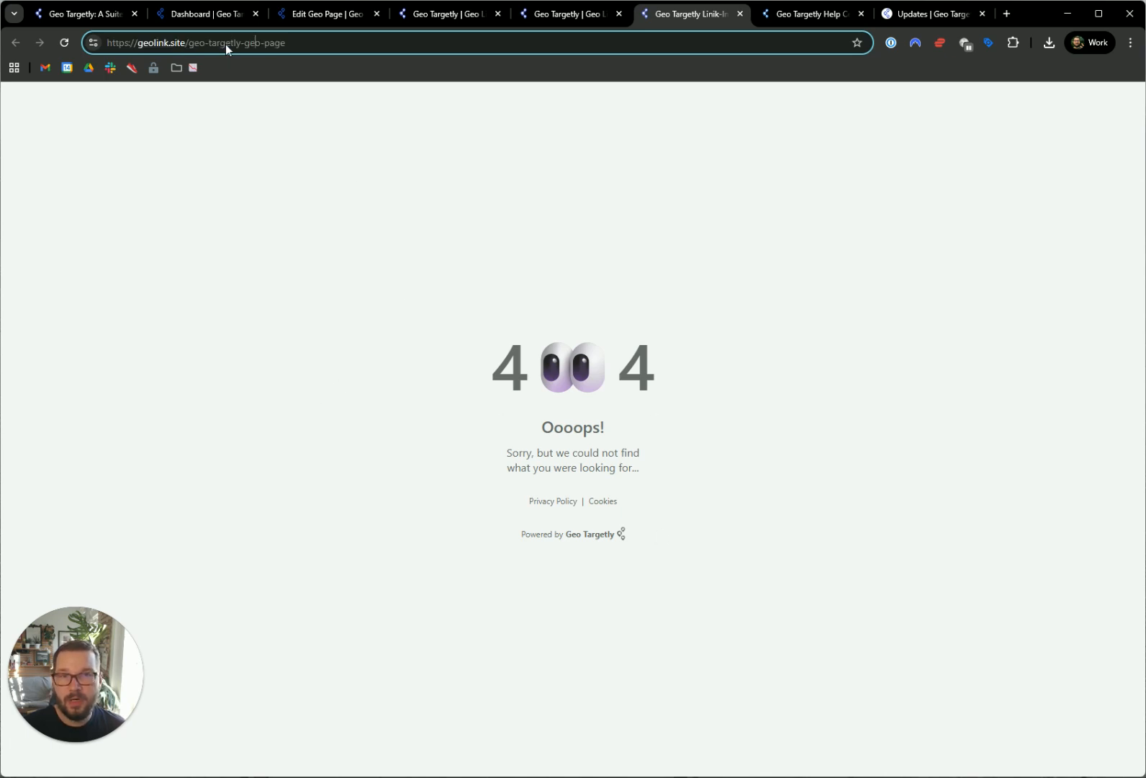
left_click(582, 14)
left_click(439, 17)
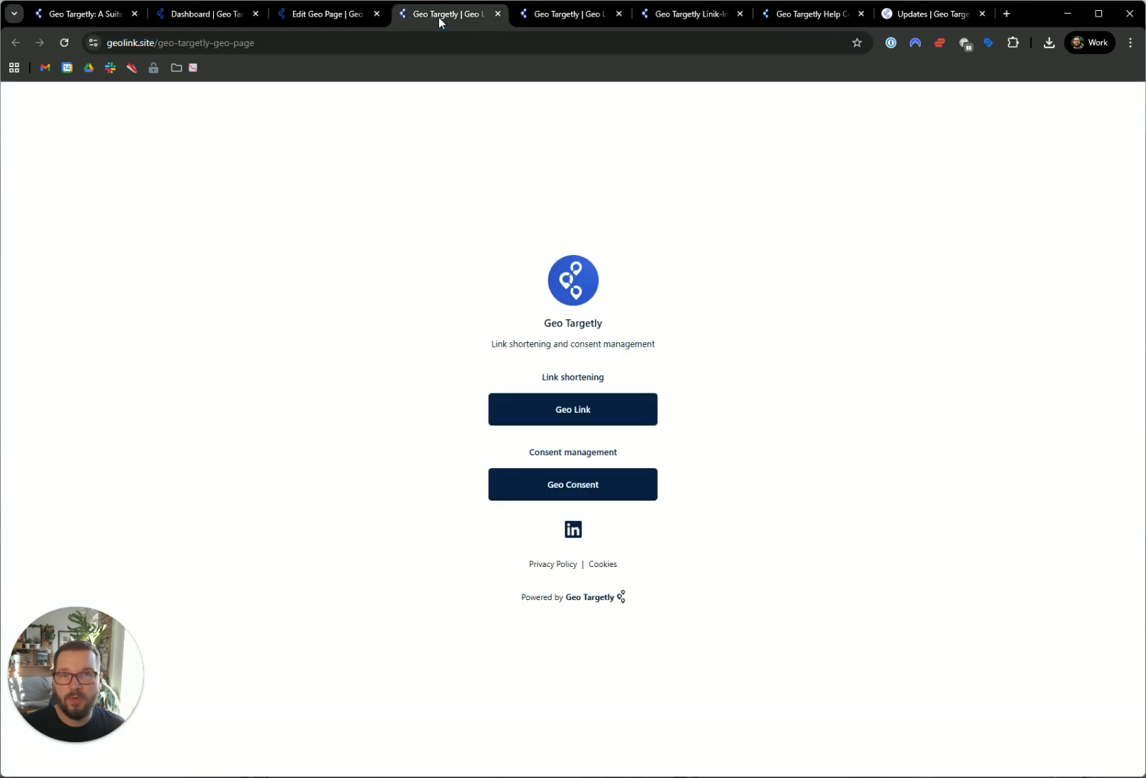
left_click(234, 45)
left_click(674, 17)
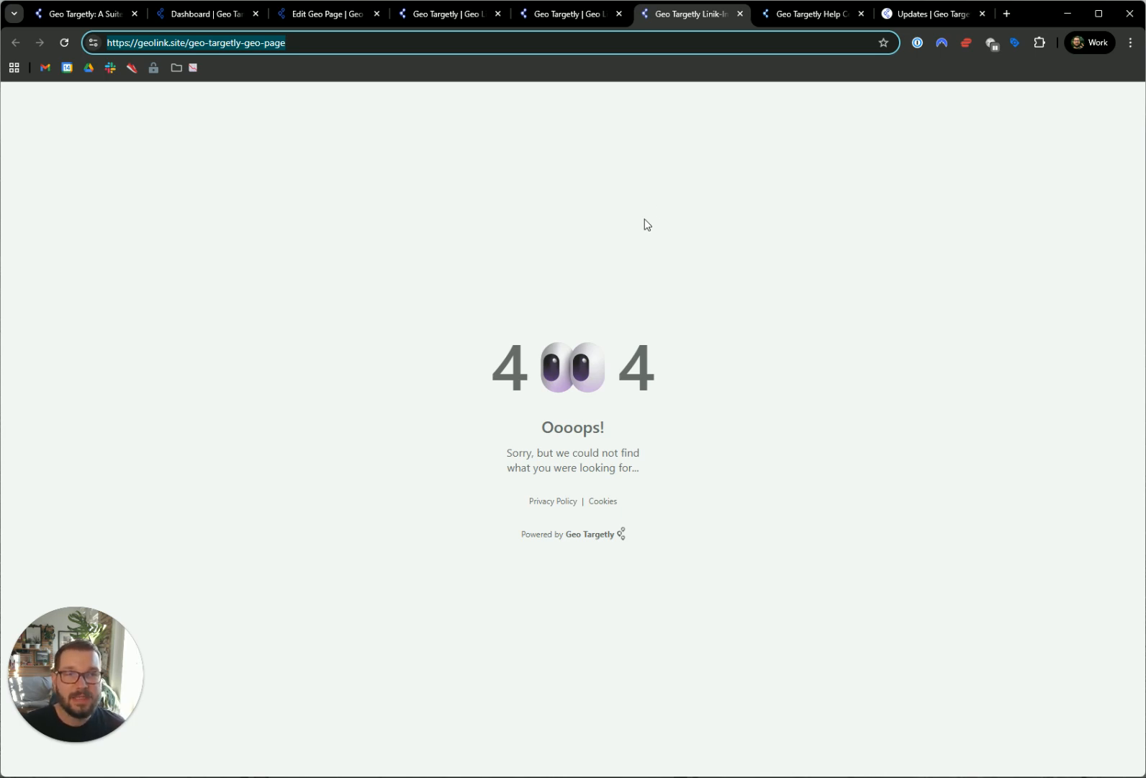
Return to the Geo Page editor, turn test mode on and save the setup.
left_click(341, 15)
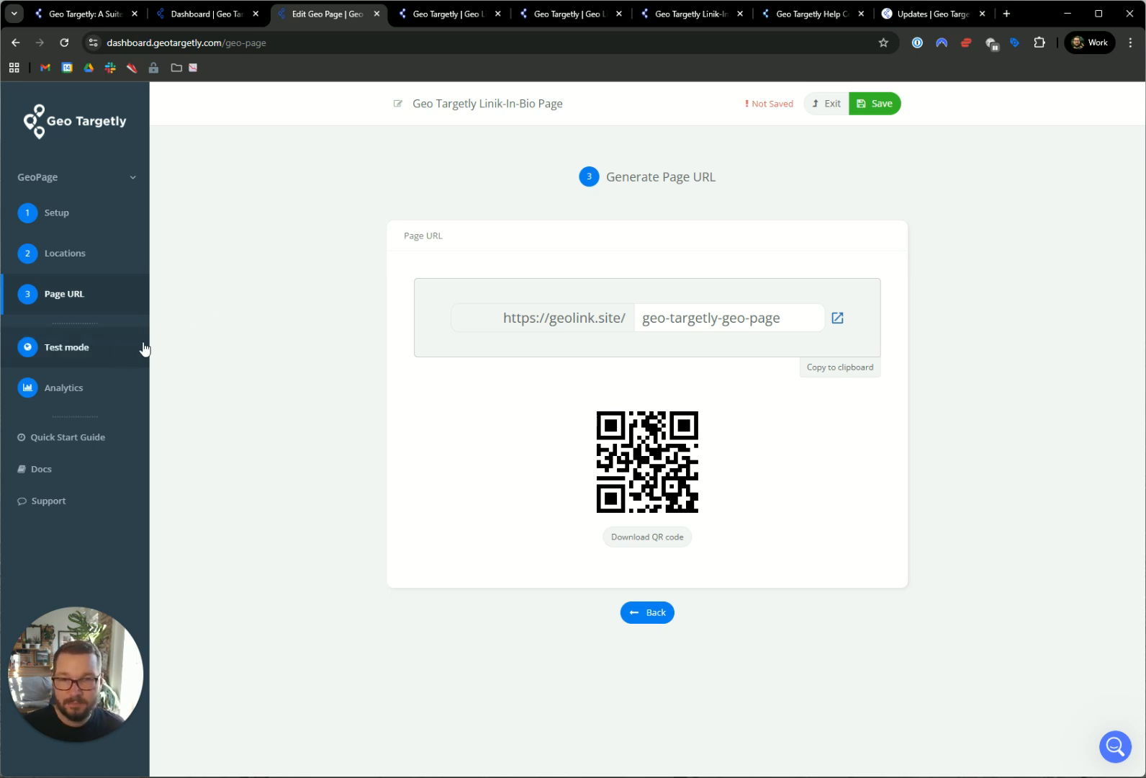
left_click(112, 355)
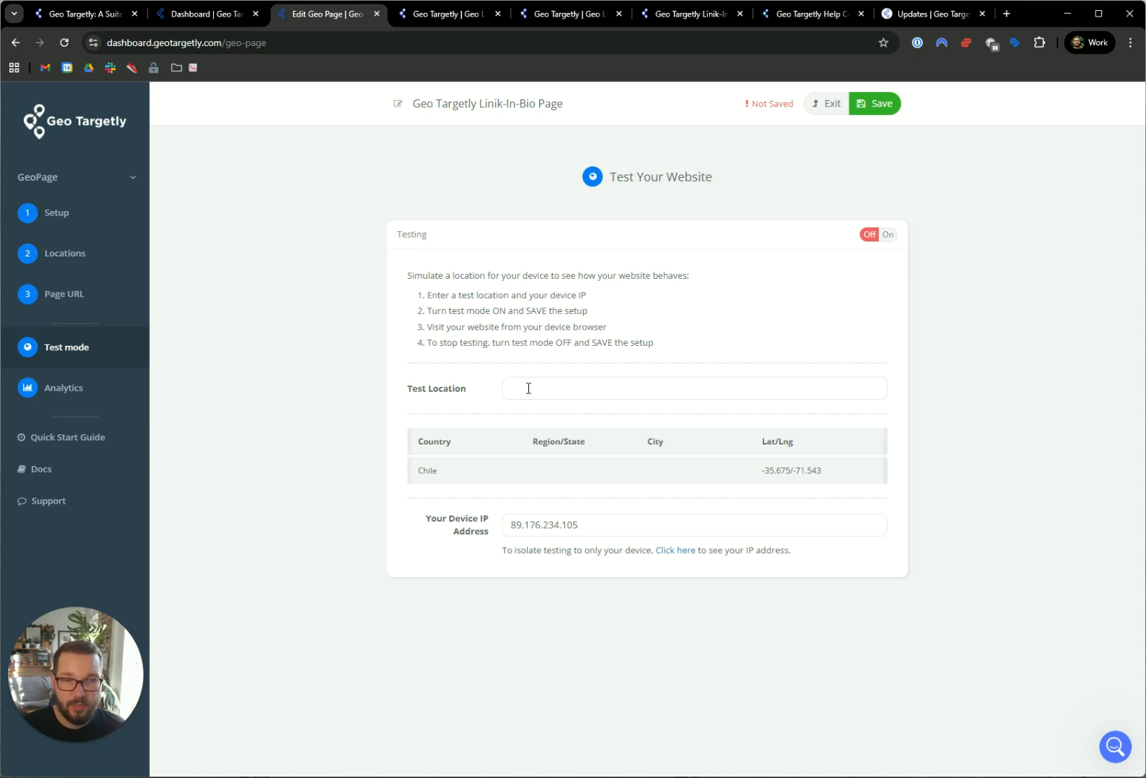
left_click(885, 235)
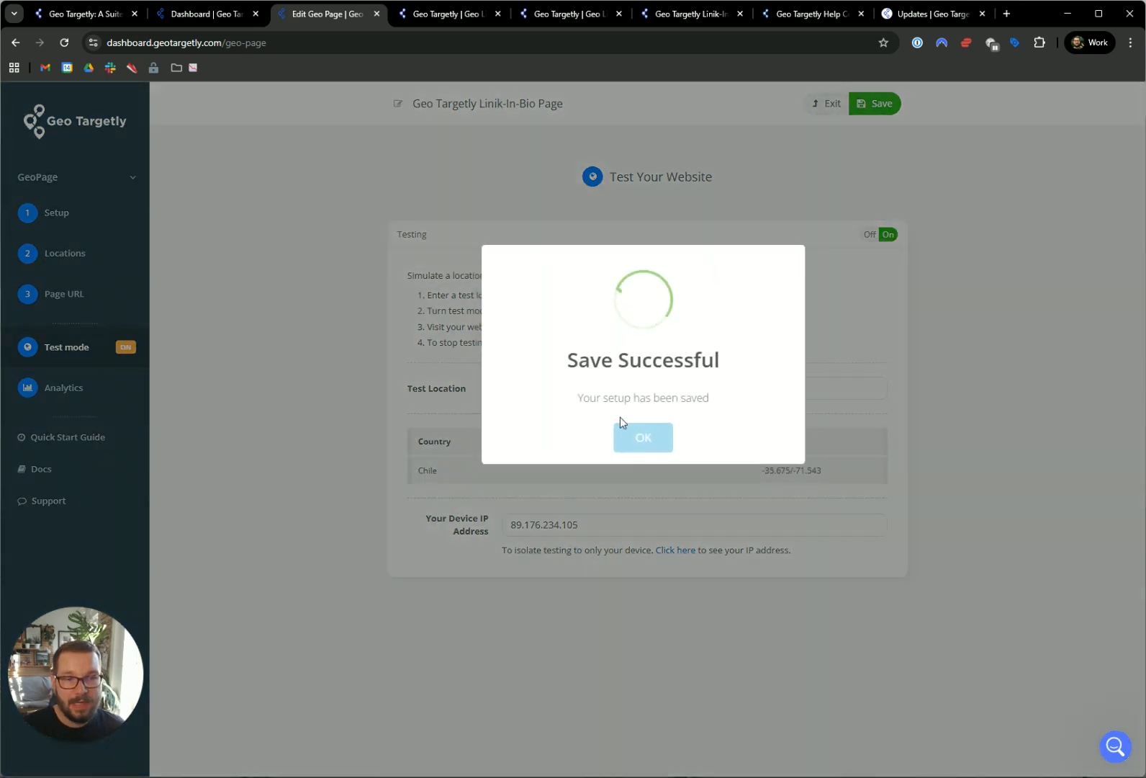
left_click(637, 436)
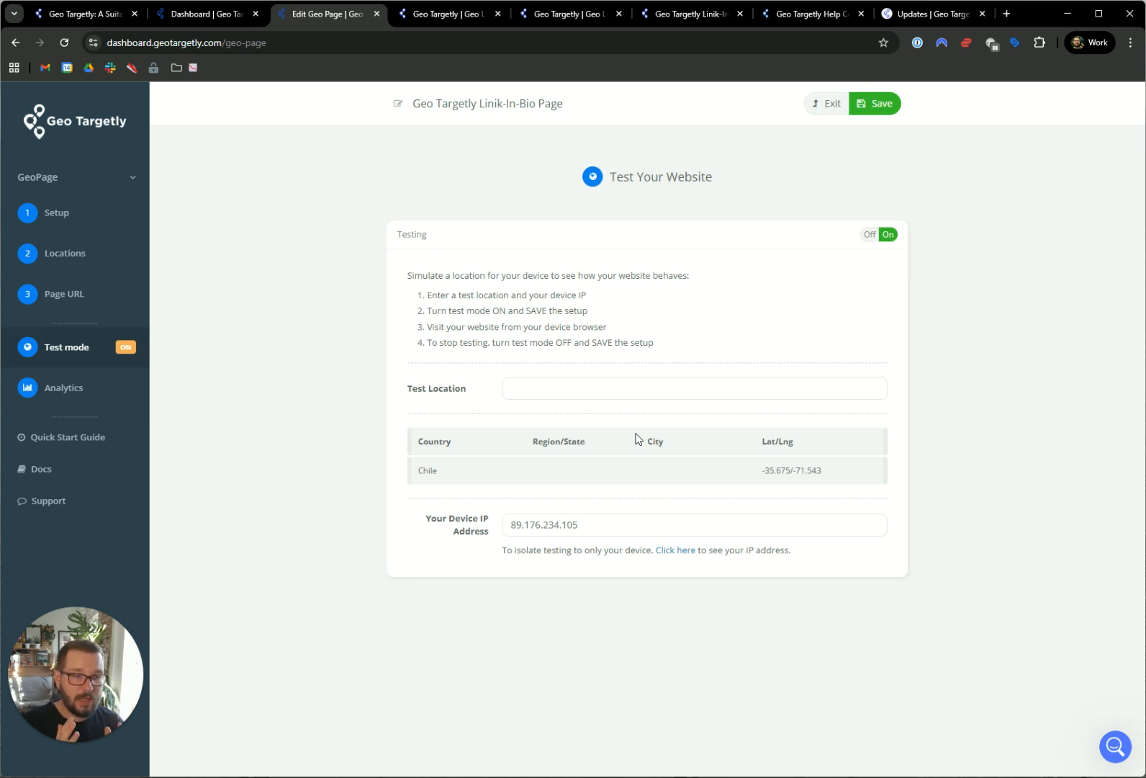
Look at the support chat and browse the article collections in the Geo Targetly help center, including Geo Page.
left_click(1116, 749)
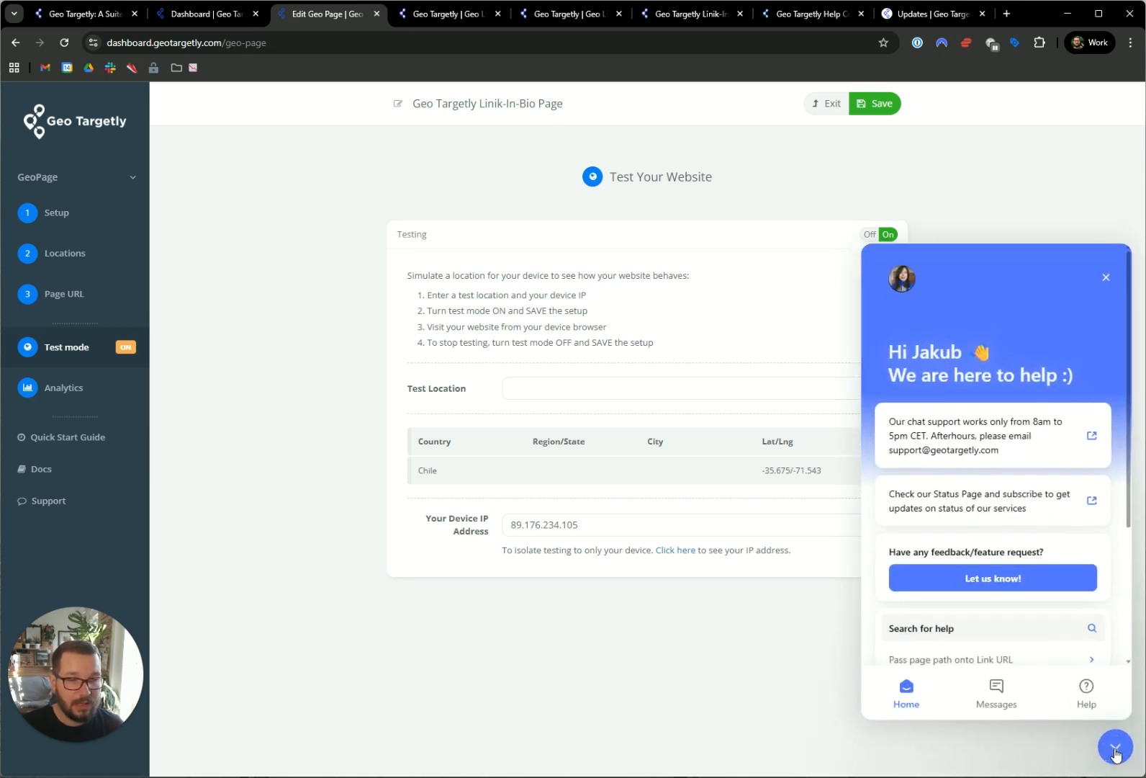
left_click(1115, 748)
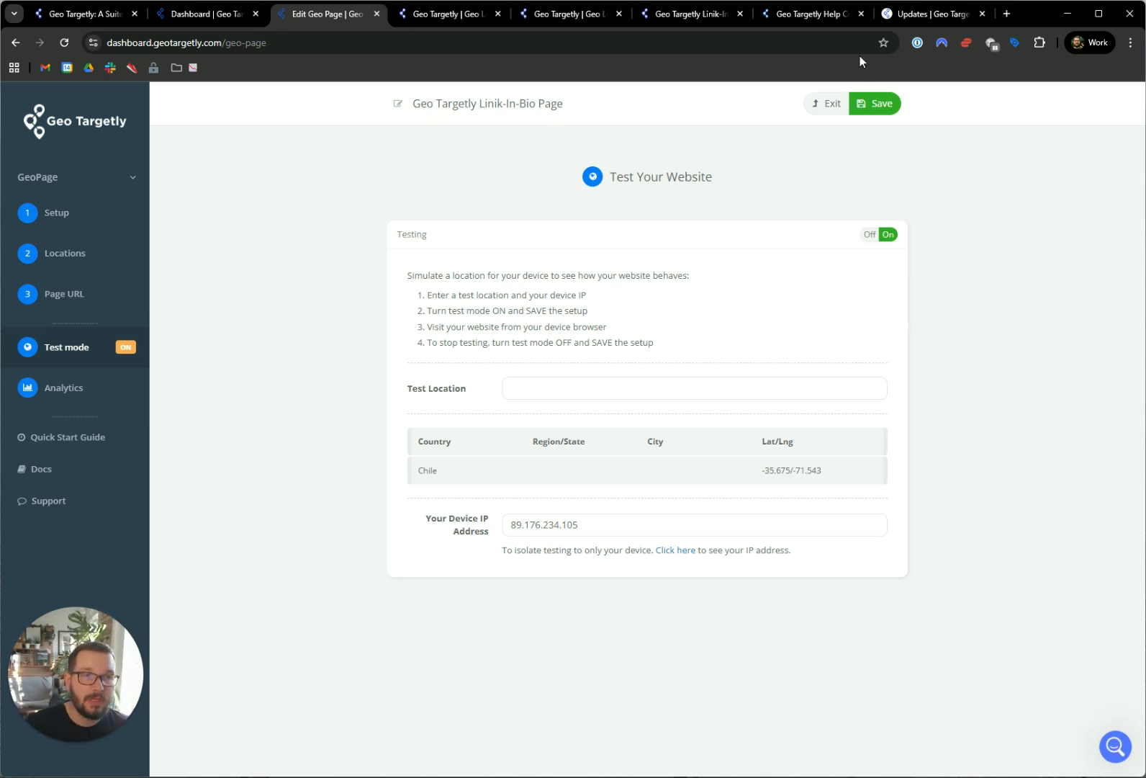
mouse_move(814, 20)
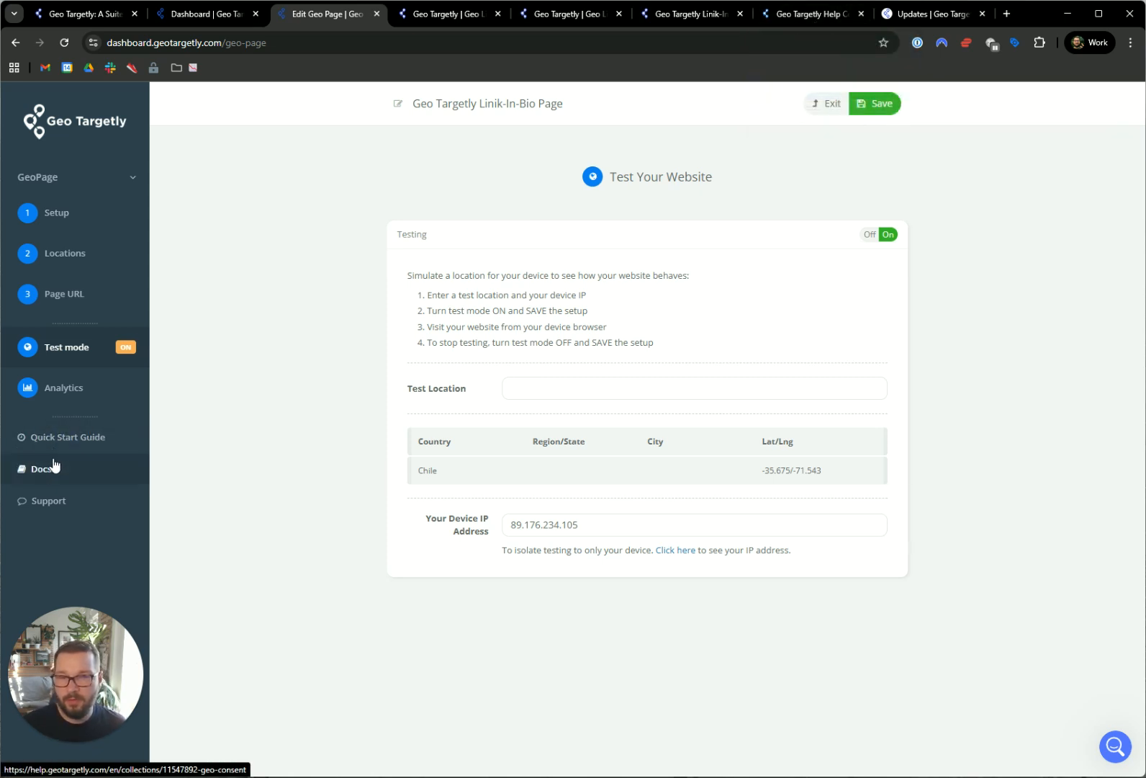
left_click(817, 21)
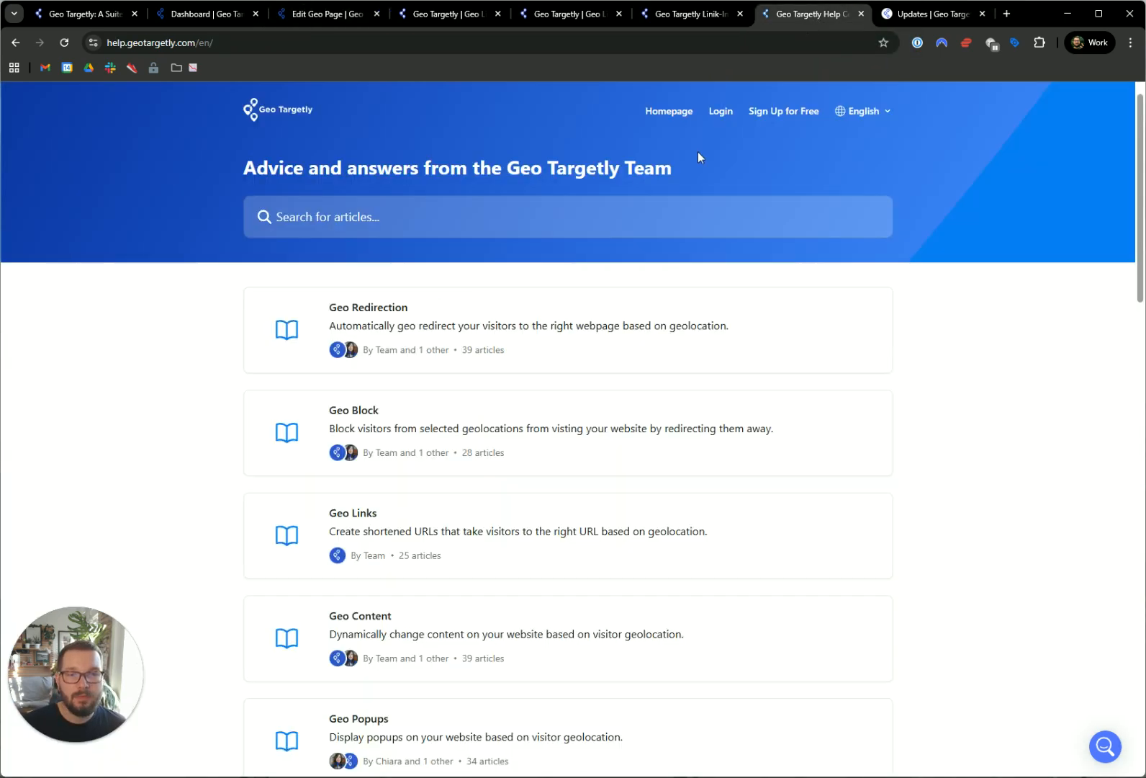
scroll(602, 481, "down", 4)
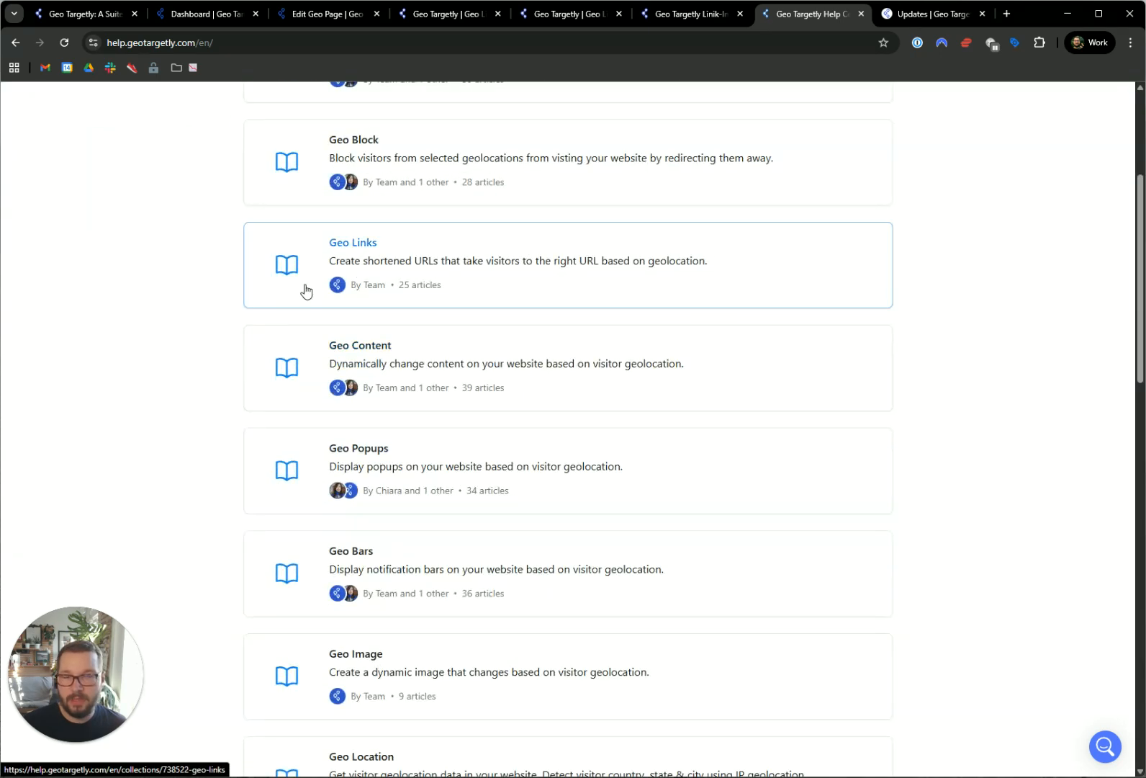
scroll(432, 507, "down", 12)
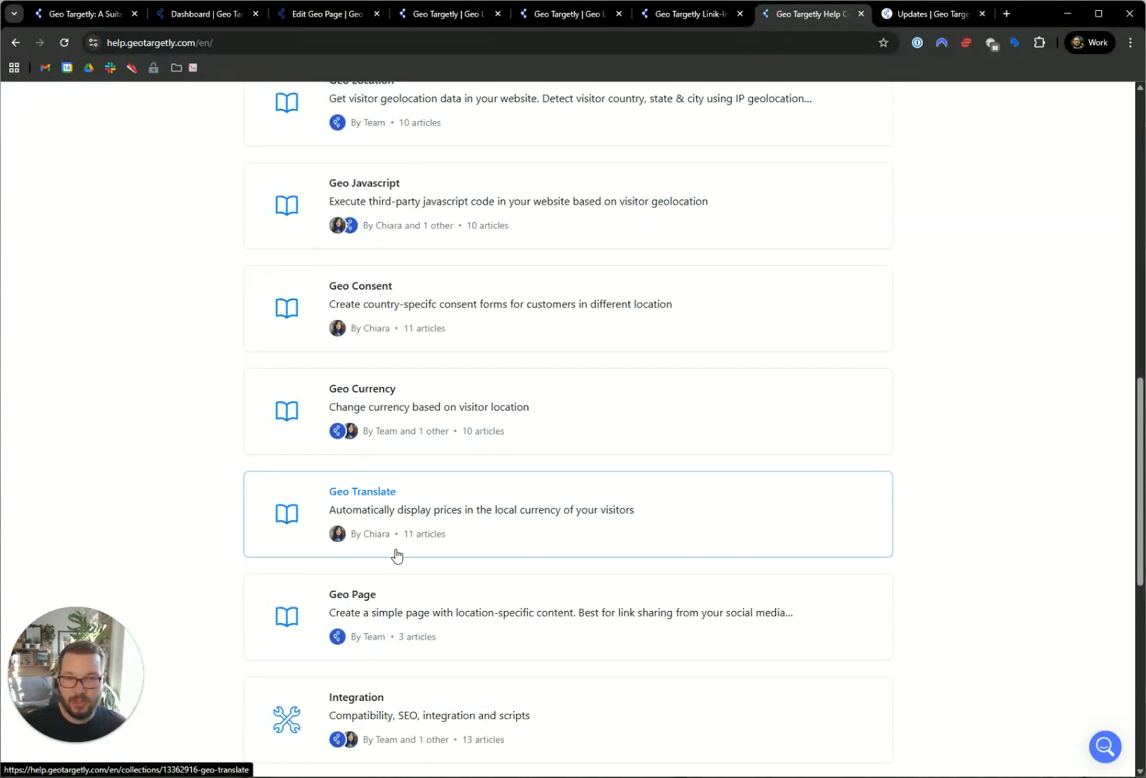
scroll(519, 466, "up", 11)
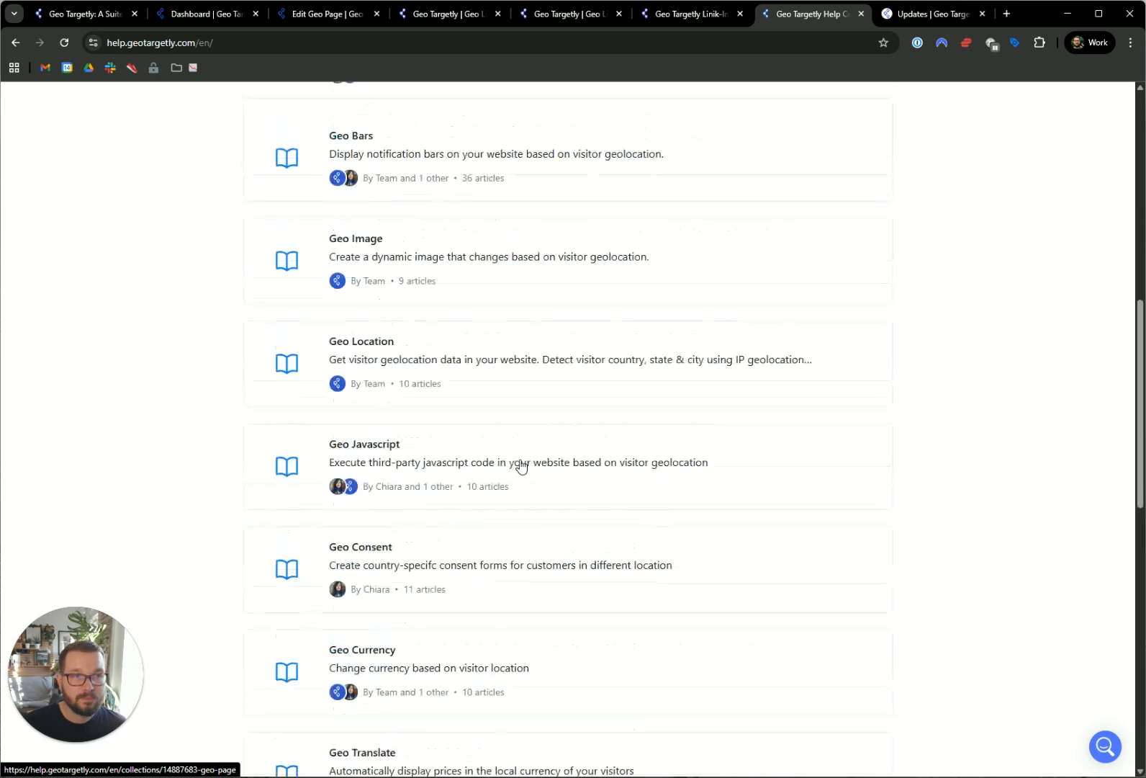
scroll(520, 466, "up", 4)
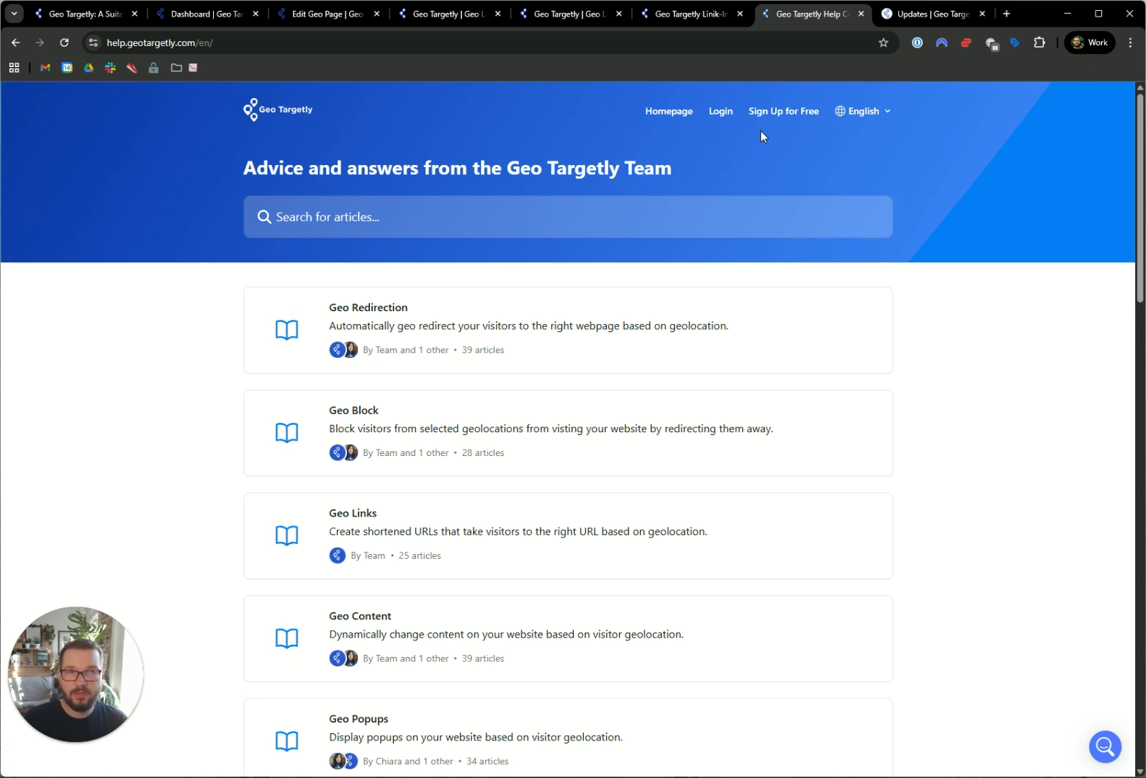
Browse the feature announcements on the Geo Targetly updates page and return to the product dashboard.
left_click(892, 17)
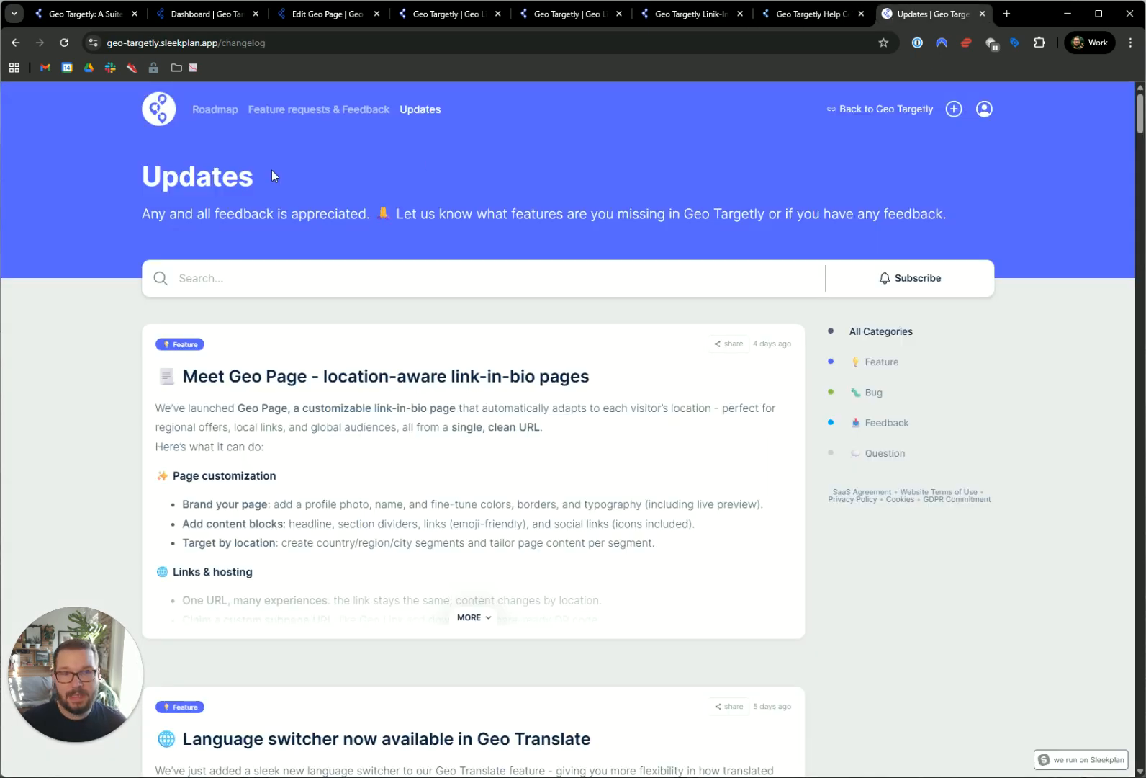
scroll(471, 569, "down", 8)
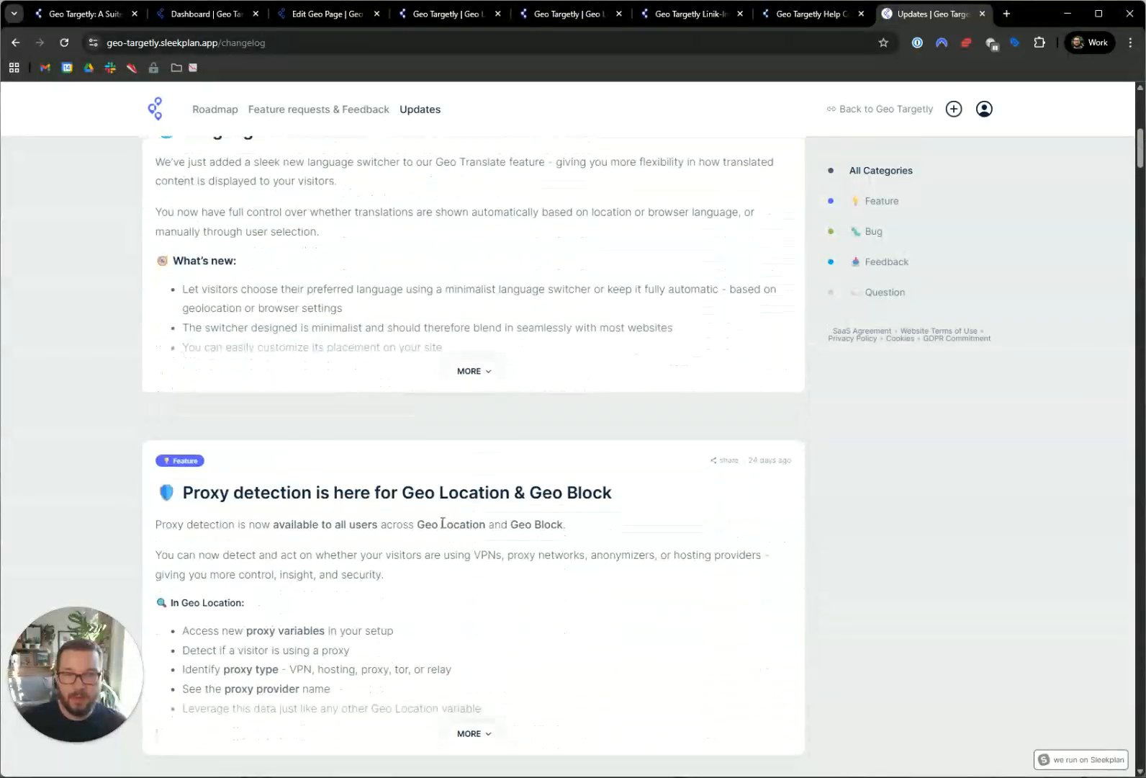
scroll(443, 523, "down", 7)
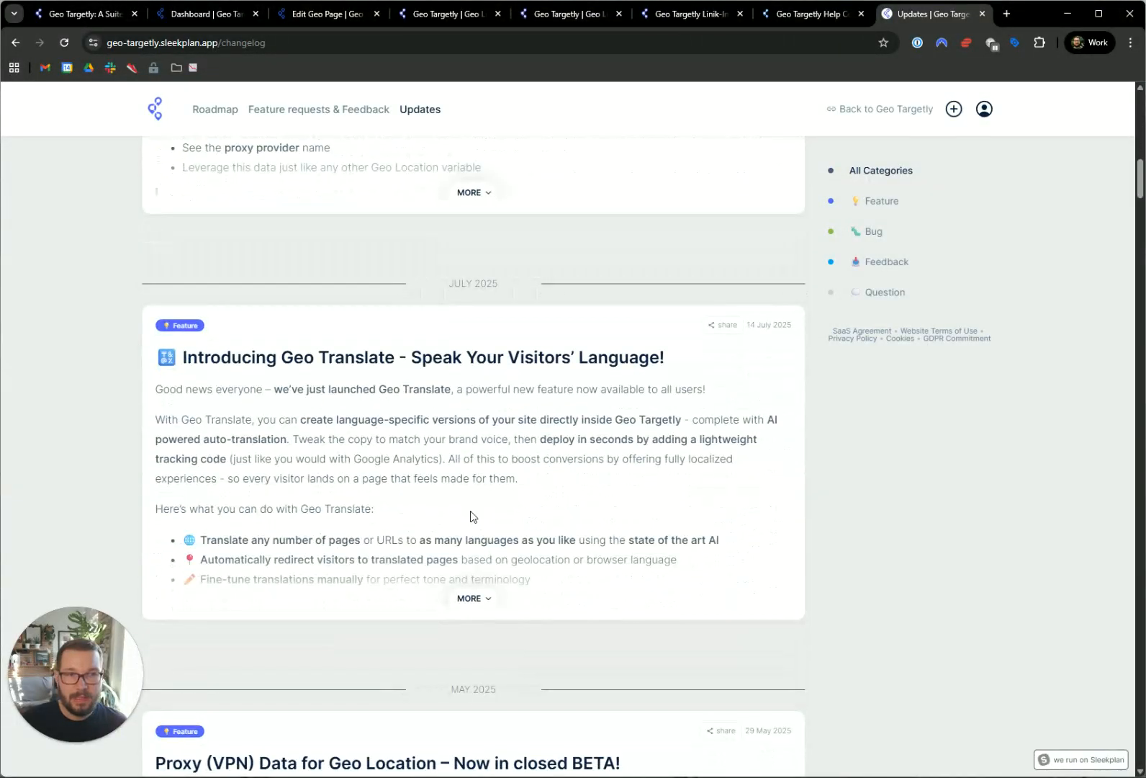
scroll(471, 515, "down", 5)
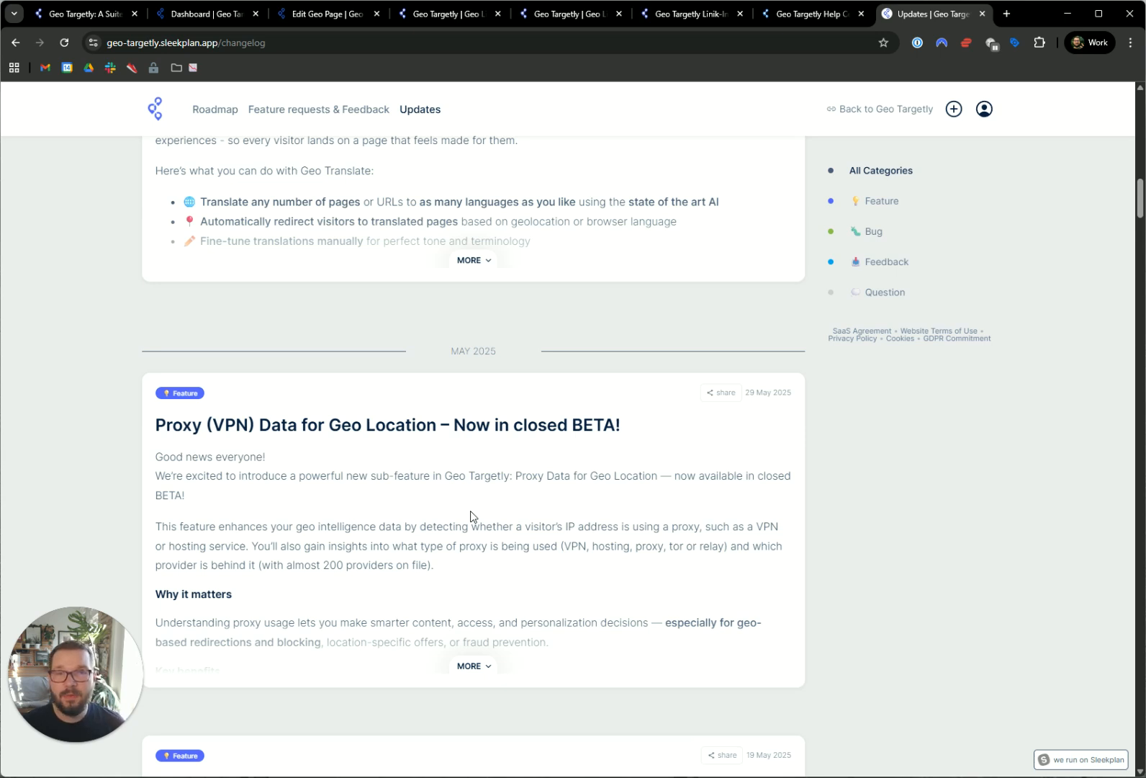
left_click(92, 19)
left_click(184, 14)
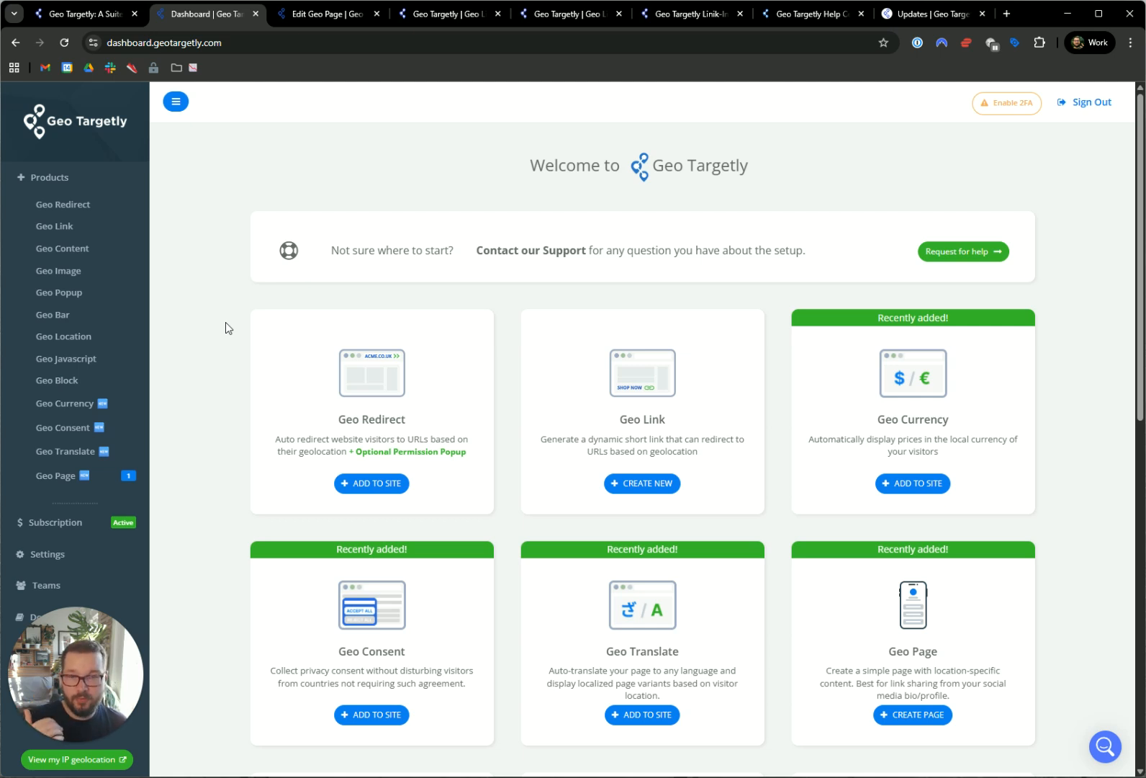
Review the subscription status and compare the yearly plans through High Traffic, including Business plan pageviews, and close the plan comparison.
left_click(76, 524)
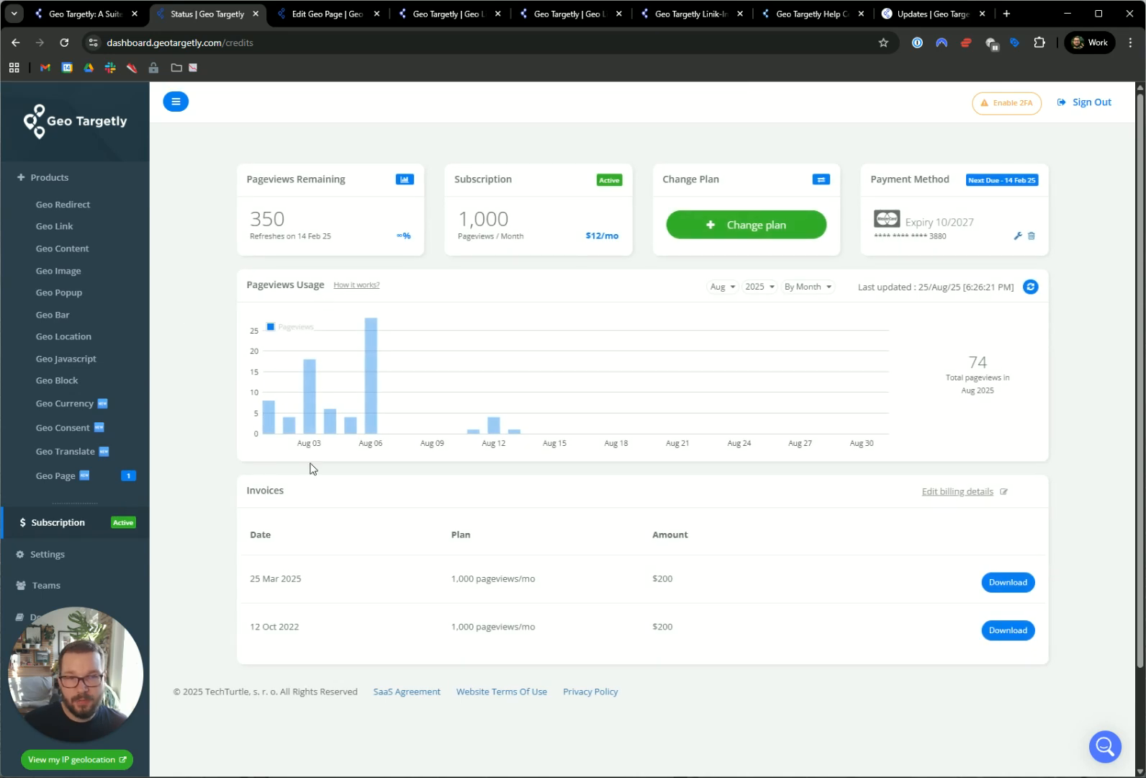
left_click(753, 224)
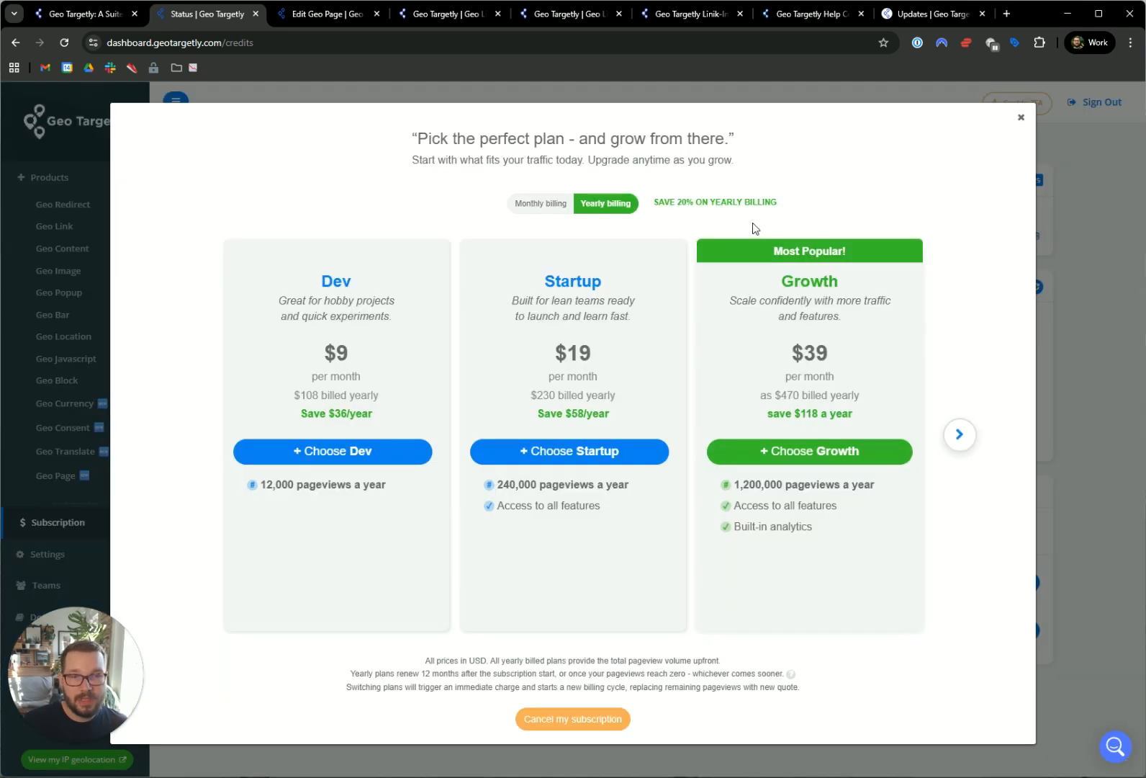
left_click(959, 435)
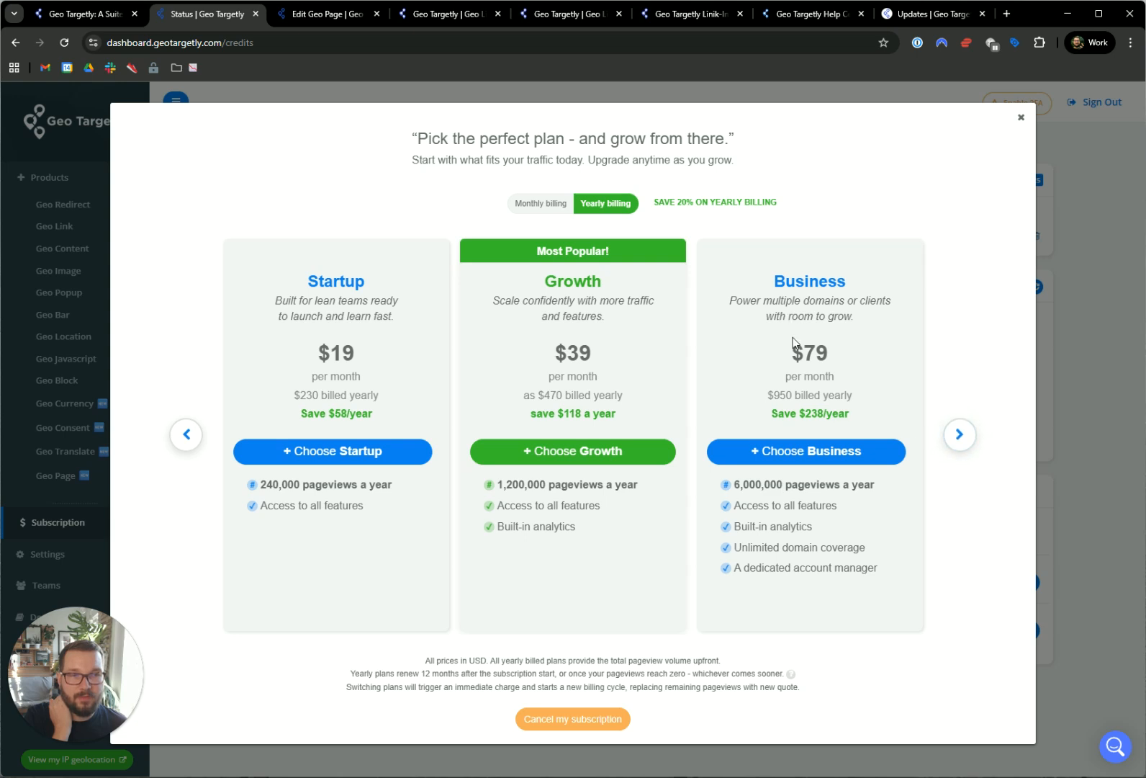
left_click_drag(734, 484, 856, 479)
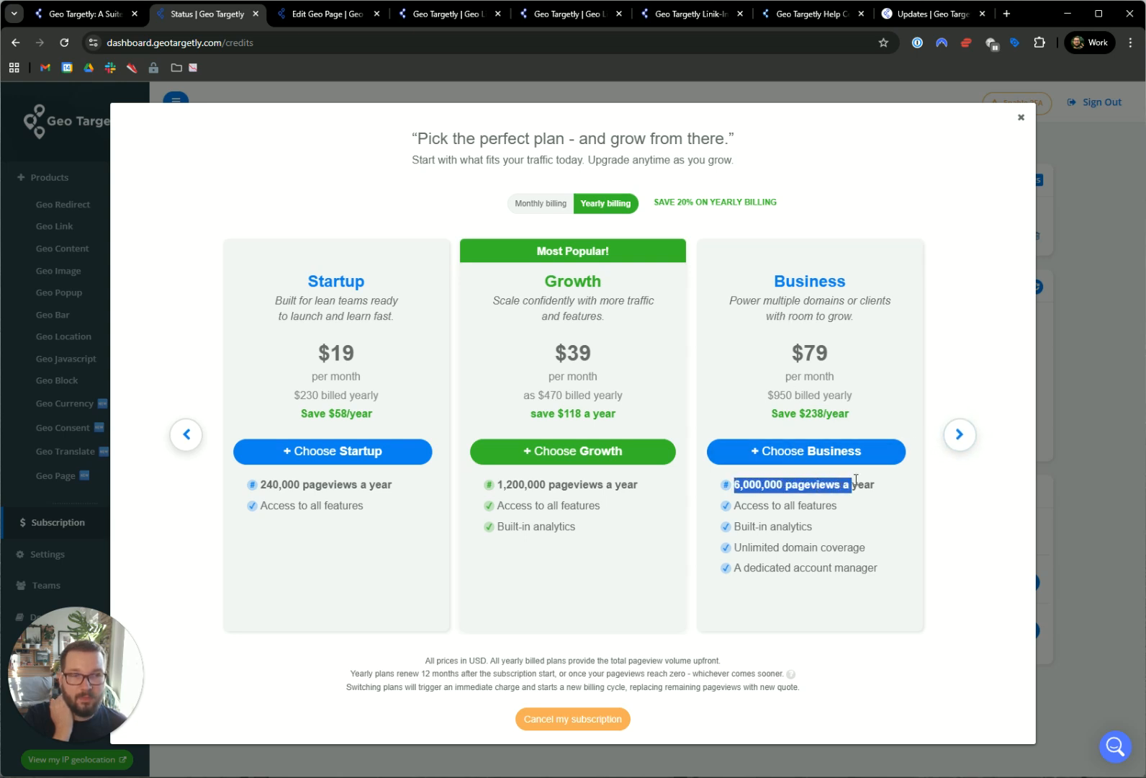
left_click(856, 479)
left_click(959, 434)
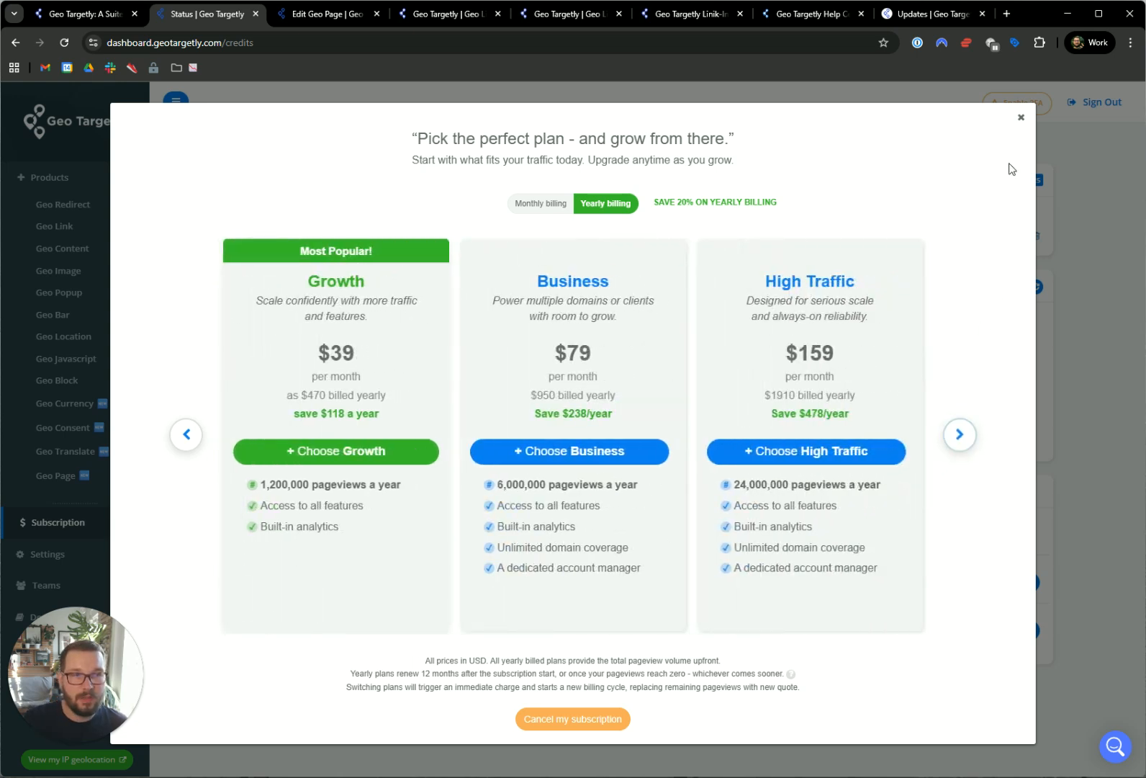
left_click(1020, 120)
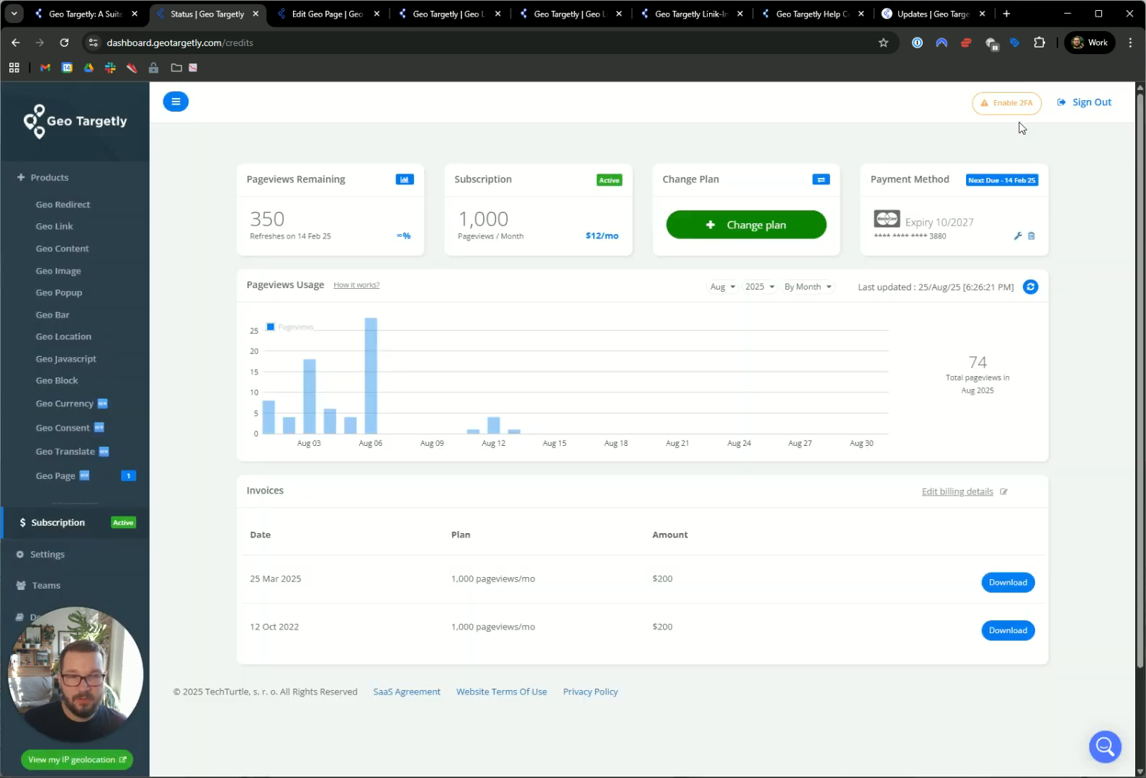